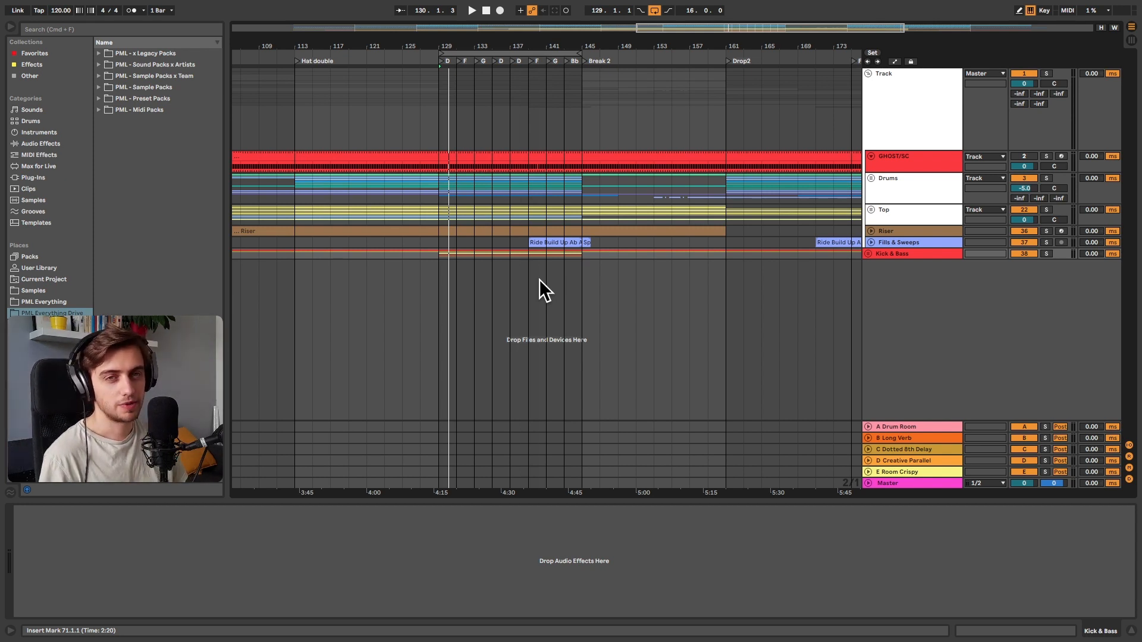
- Play back the full arrangement from the loop start at bar 129 and stop it
key(space)
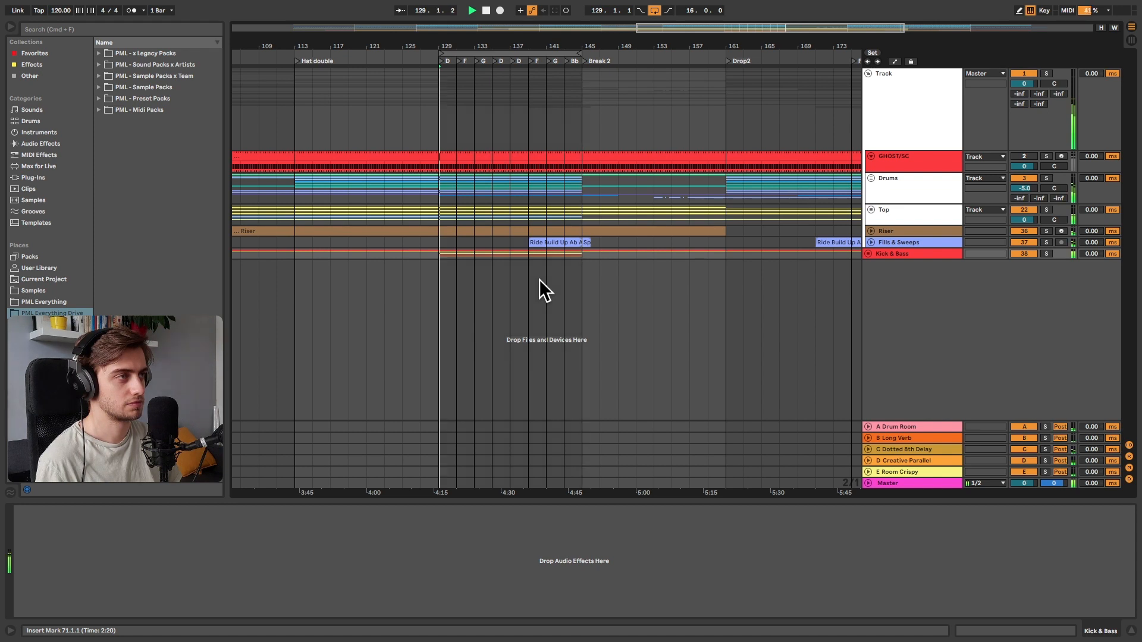
key(space)
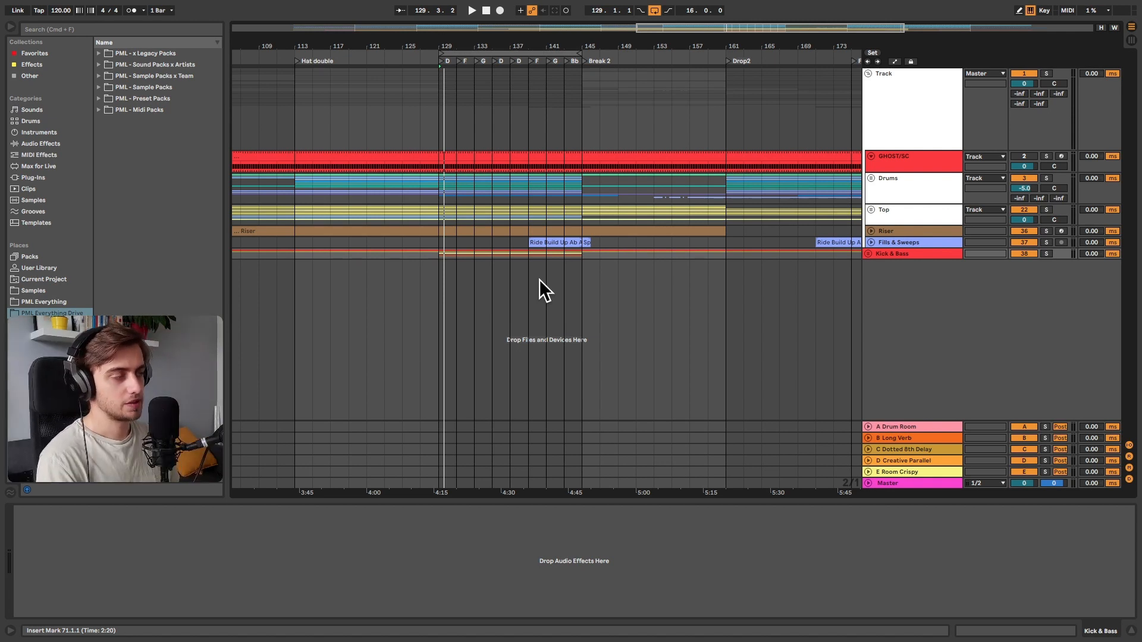
- Expand Bass ORIGINAL inside the Kick & Bass group and play it from bar 129 with the Track group muted
click(870, 253)
click(869, 73)
drag(464, 40, 519, 87)
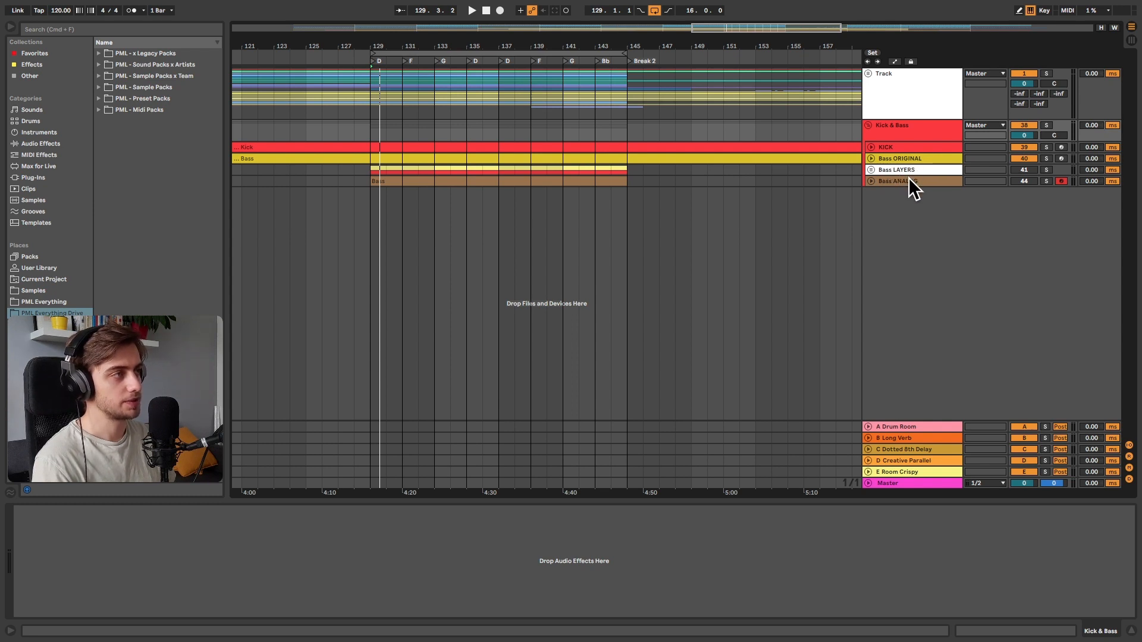
click(871, 158)
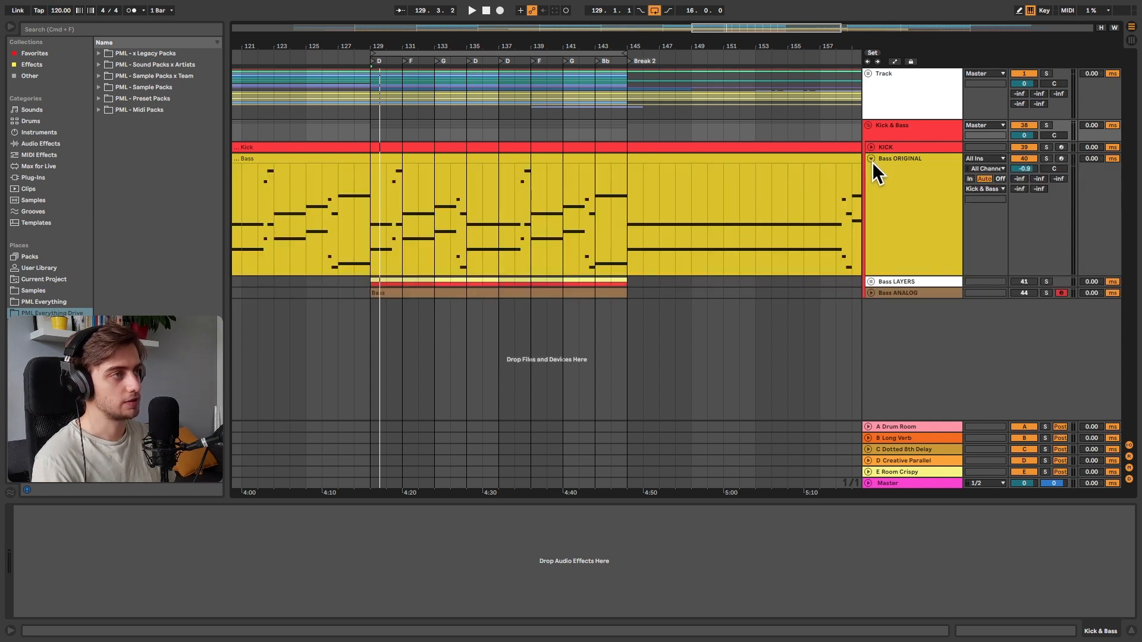
click(370, 236)
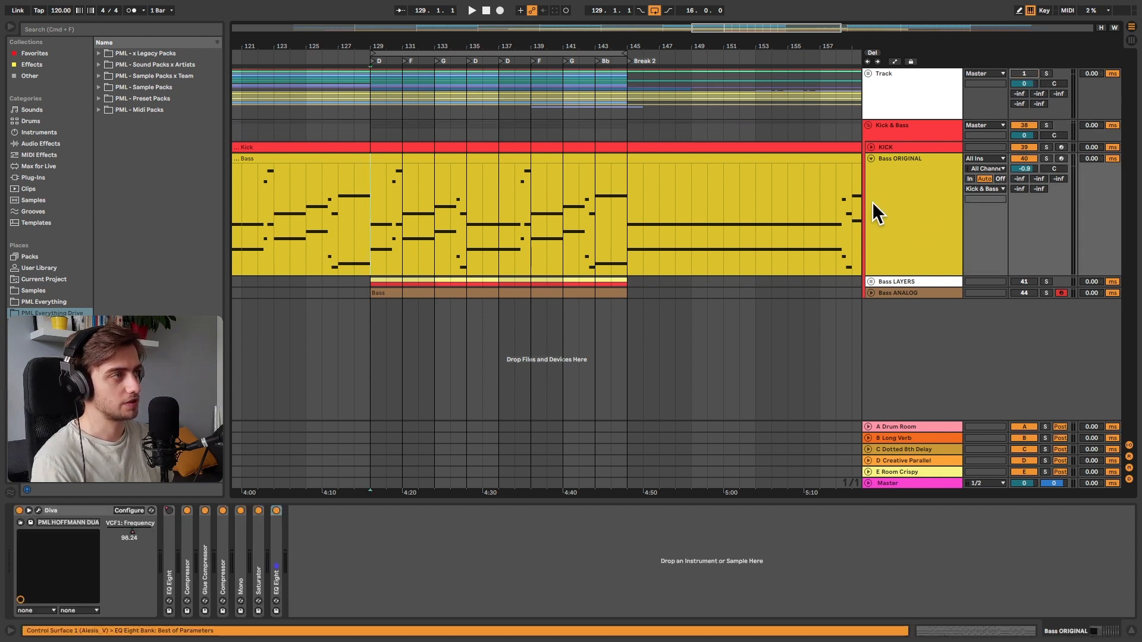
key(space)
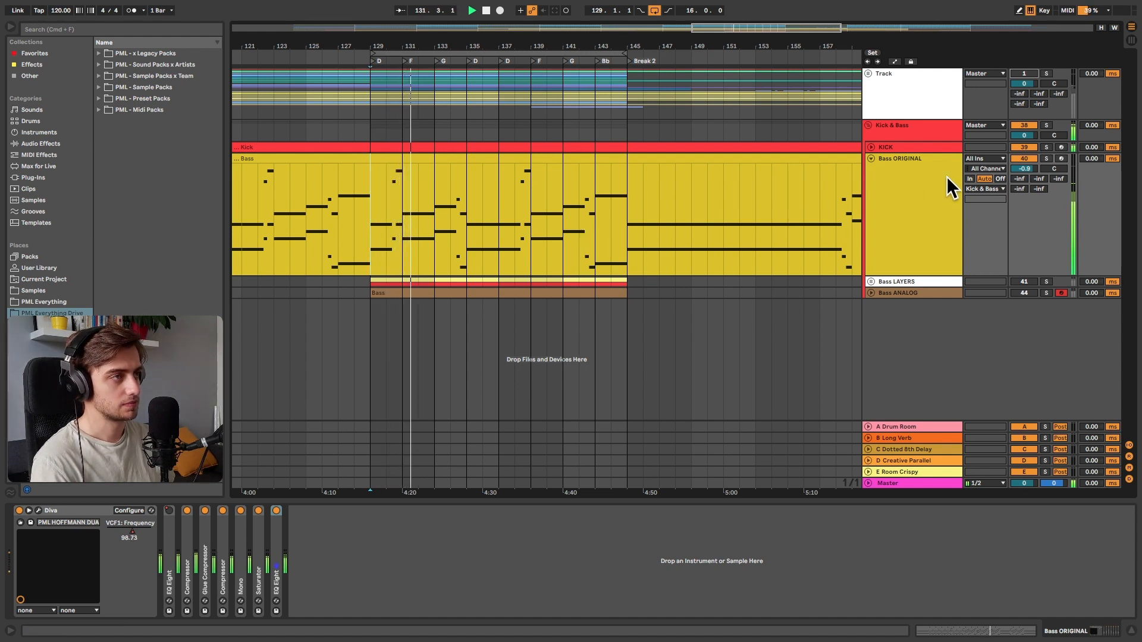
- Split the Bass ORIGINAL clip at bars 129 and 145, open the section between them in the note editor, and stop playback
click(502, 157)
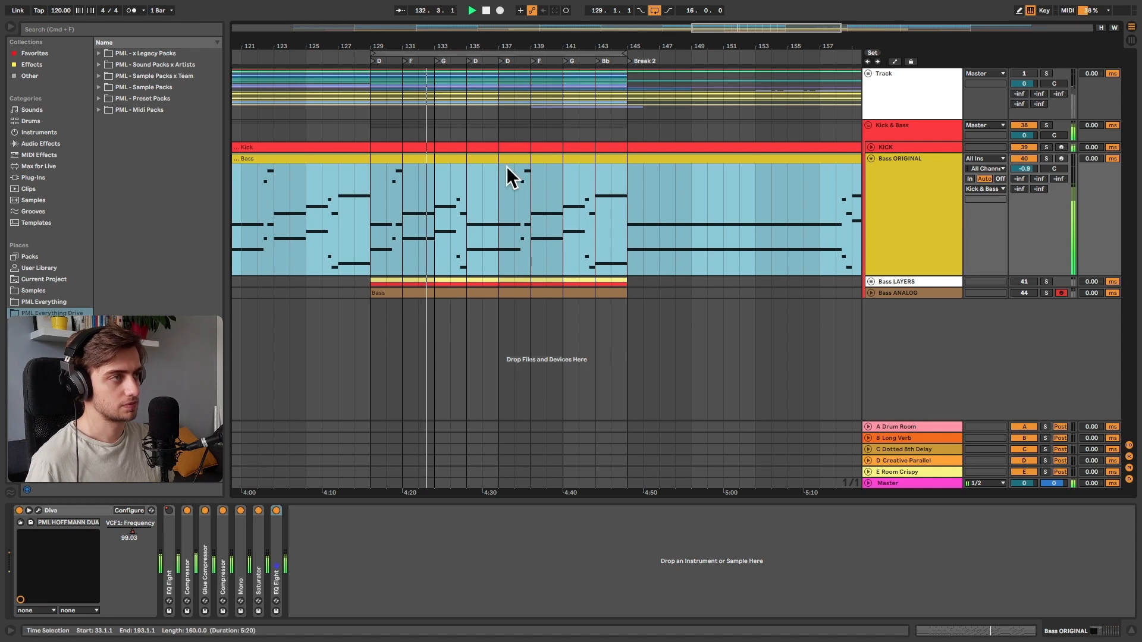
click(373, 228)
key(super+e)
click(622, 216)
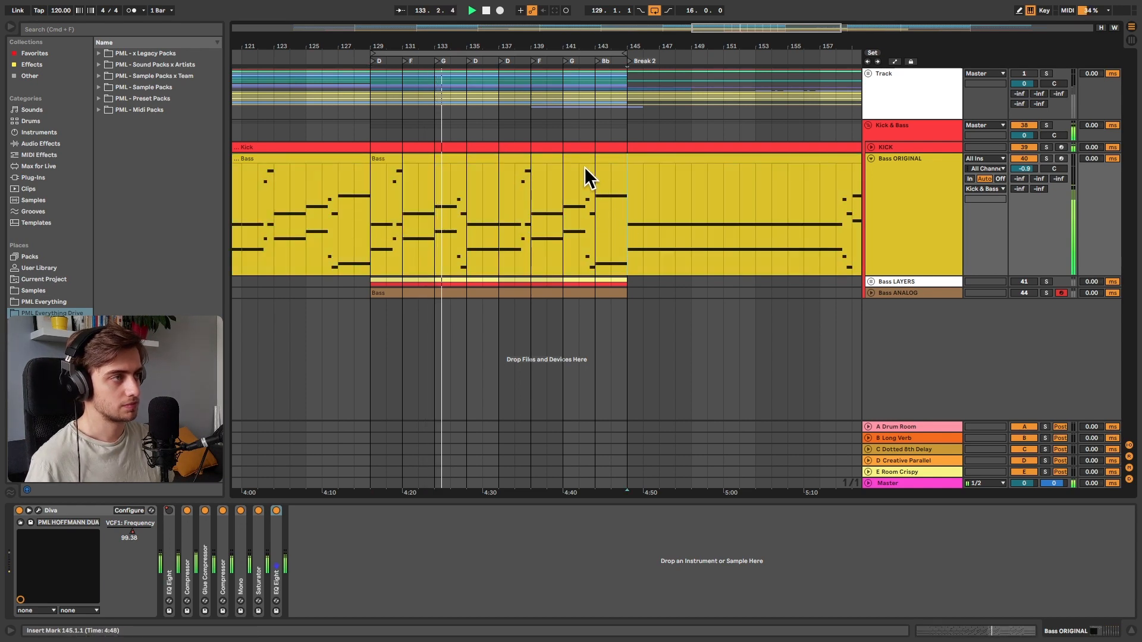
click(571, 154)
double_click(573, 154)
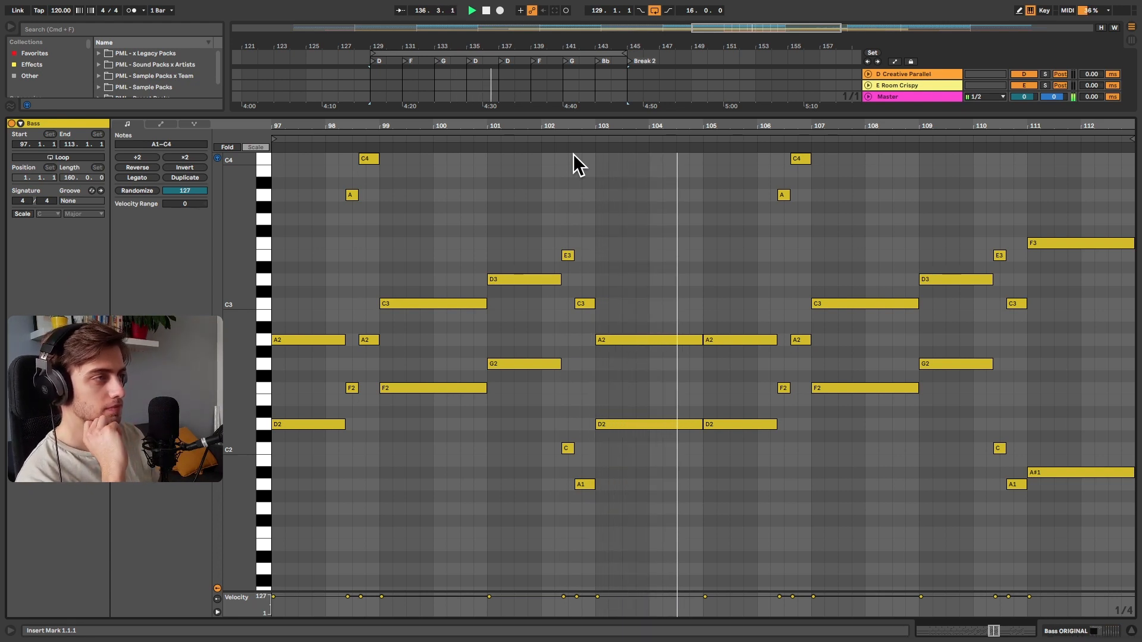
key(space)
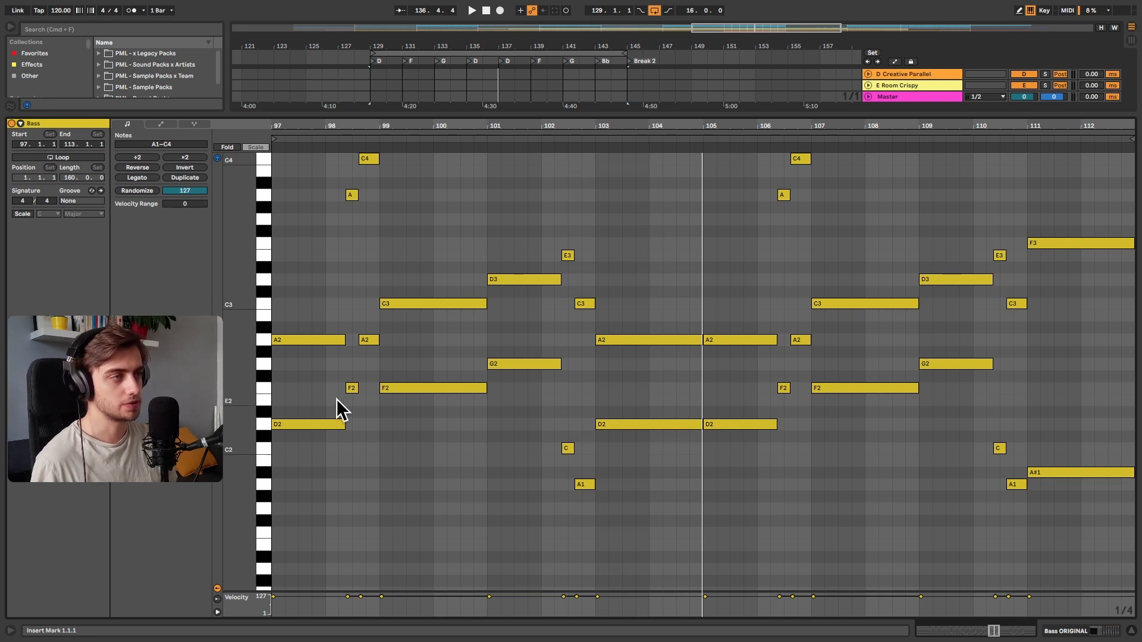
- Select the low root notes D2, F2, G2 and D2 of the bass clip one after another to examine the bass line
drag(323, 397, 321, 483)
click(403, 388)
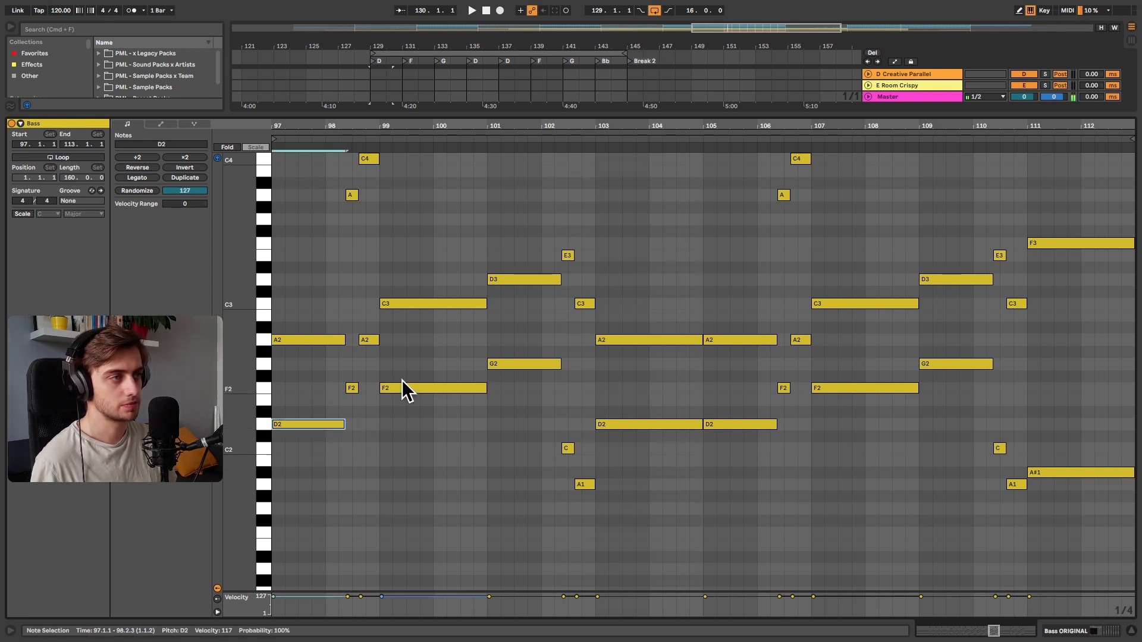
click(512, 377)
drag(628, 390, 636, 473)
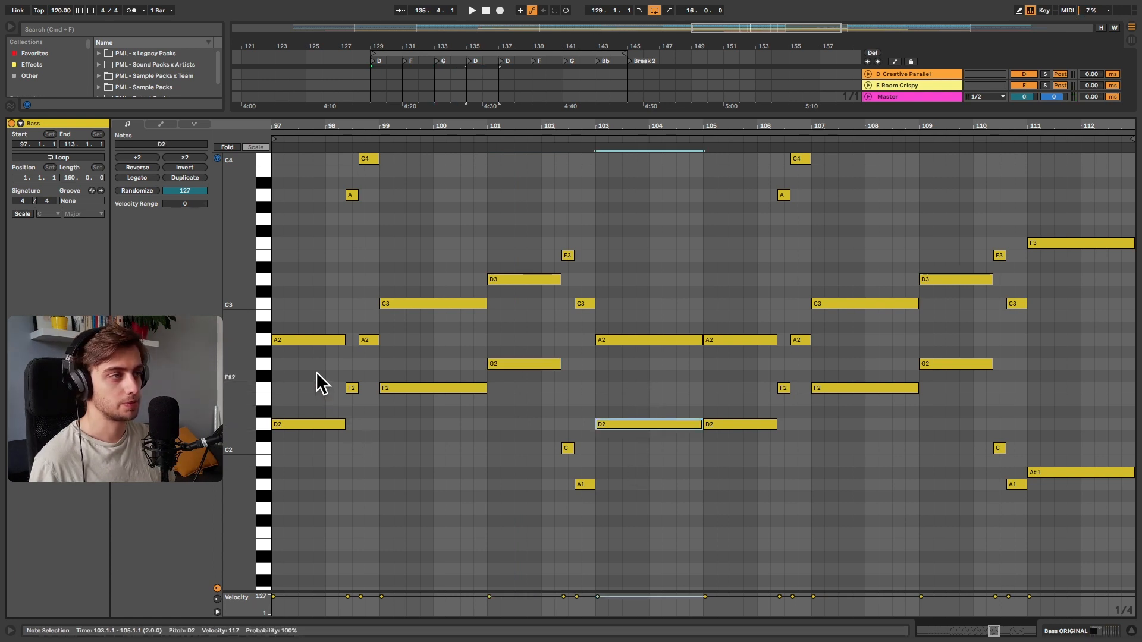
- Select the upper notes A2, C3, D3 and A2 in turn, plus the short connecting notes, to examine the chord melody
drag(313, 373, 328, 299)
drag(419, 256, 433, 320)
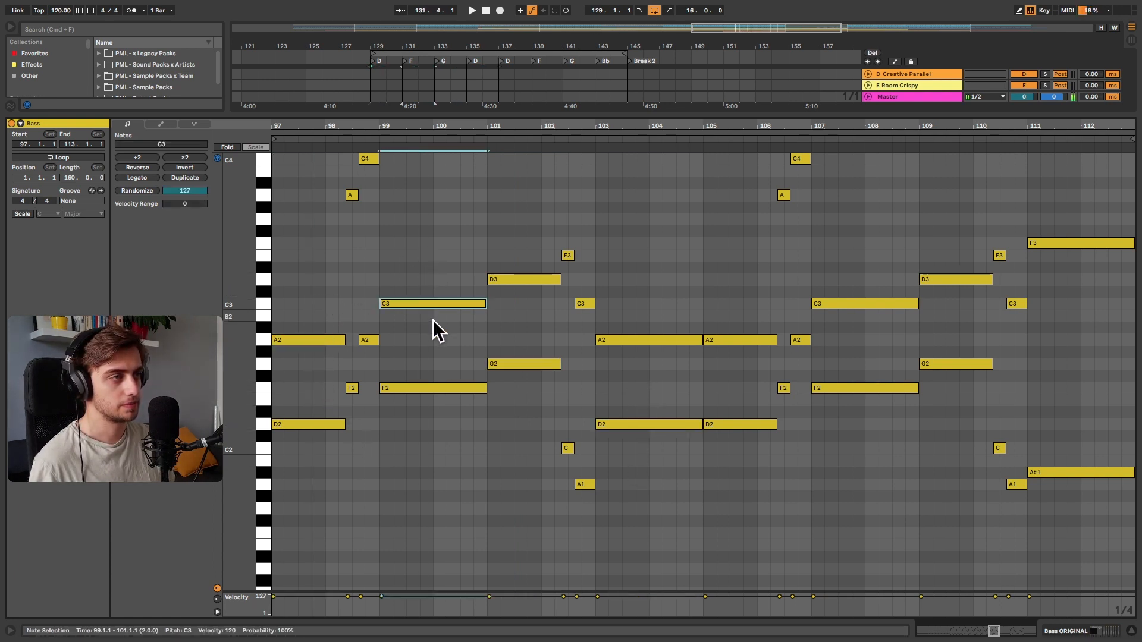
drag(527, 258, 519, 296)
drag(622, 307, 617, 374)
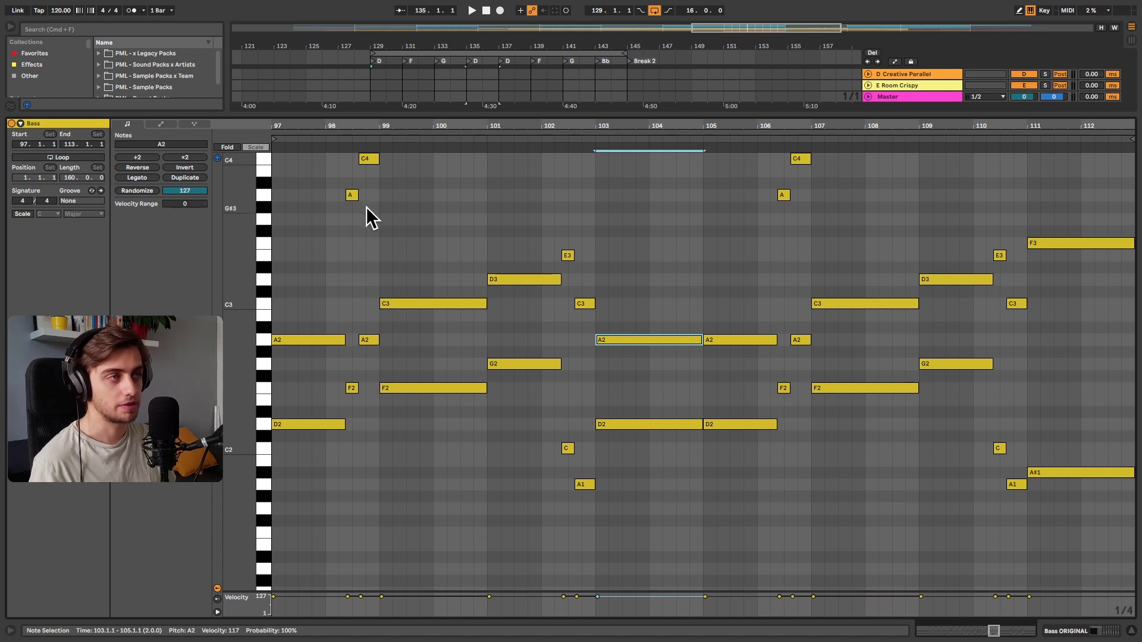
drag(352, 210, 394, 139)
drag(568, 213, 593, 310)
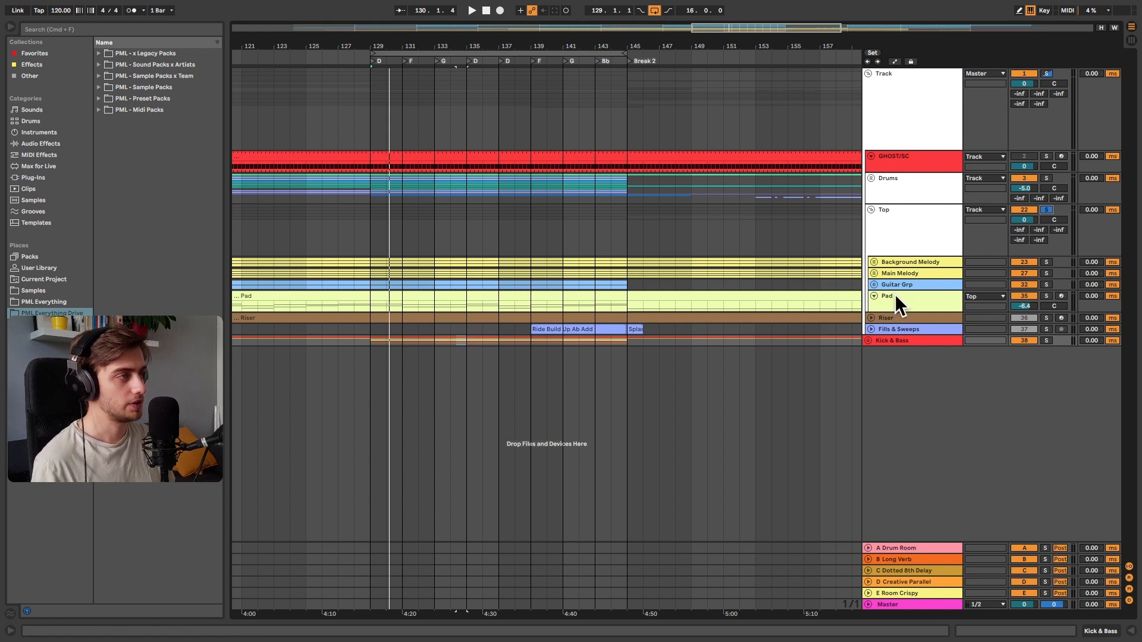
- Play the soloed Top group from bar 129 and expand its Guitar Grp, Main Melody and Background Melody groups
key(space)
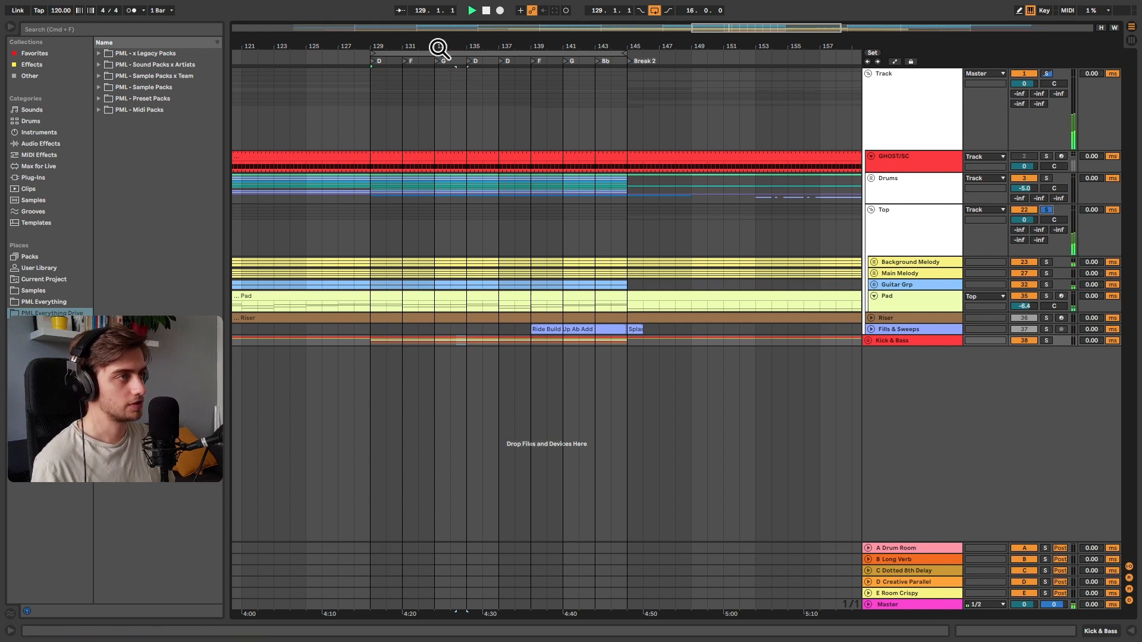
drag(436, 46, 436, 67)
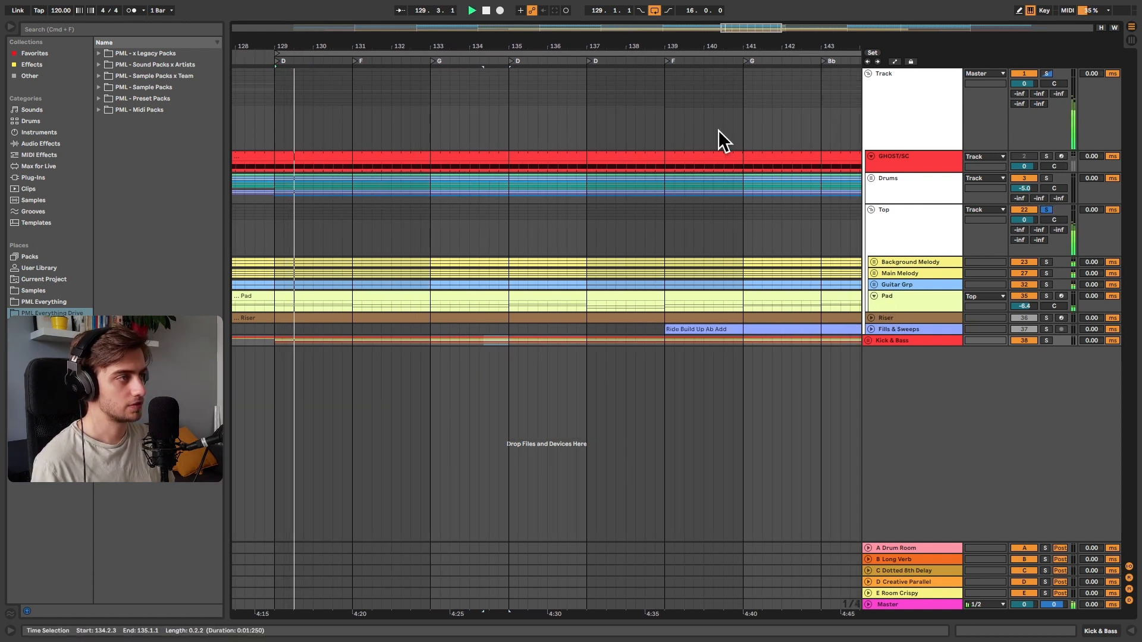
click(874, 284)
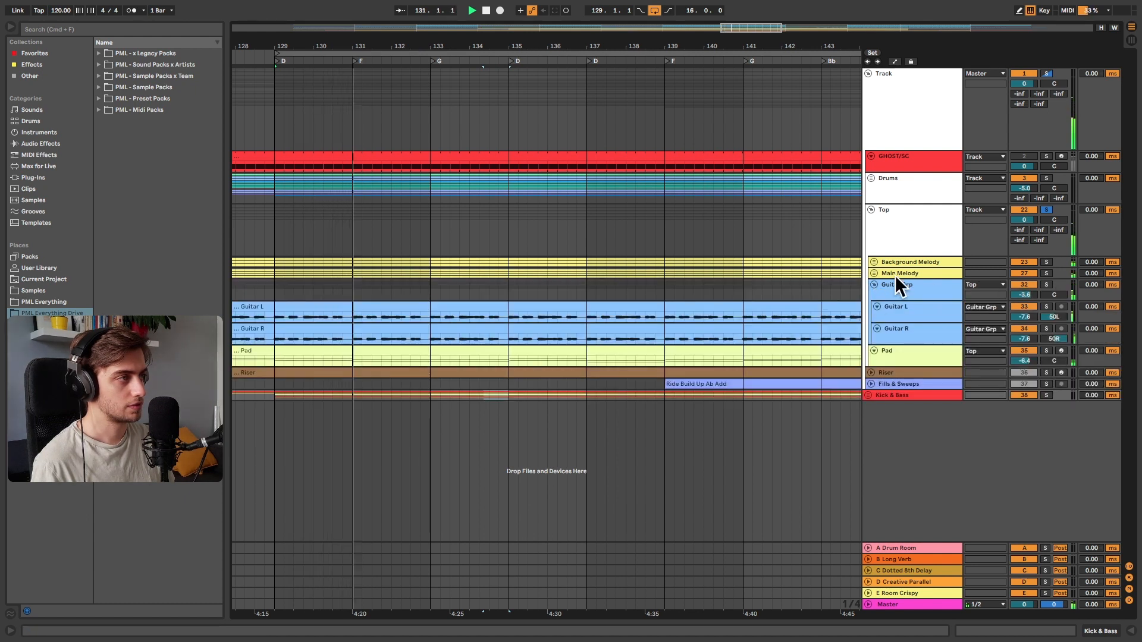
click(875, 272)
click(874, 262)
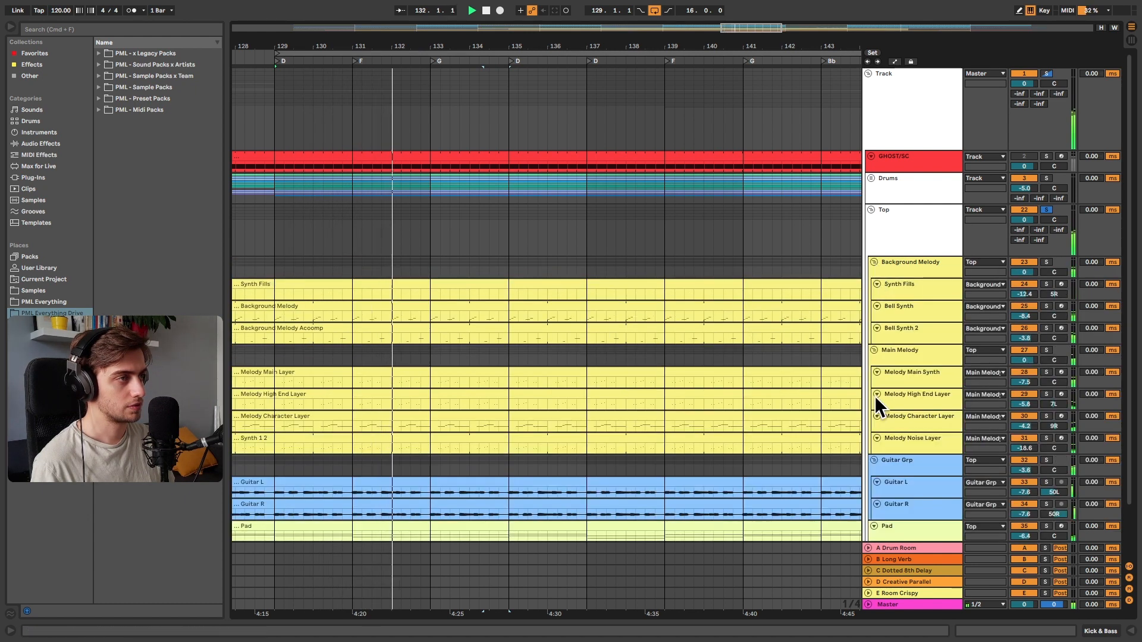
- Solo Background Melody, Main Melody, Guitar Grp and Pad one after another to hear each part, and stop playback
click(1046, 261)
click(1045, 349)
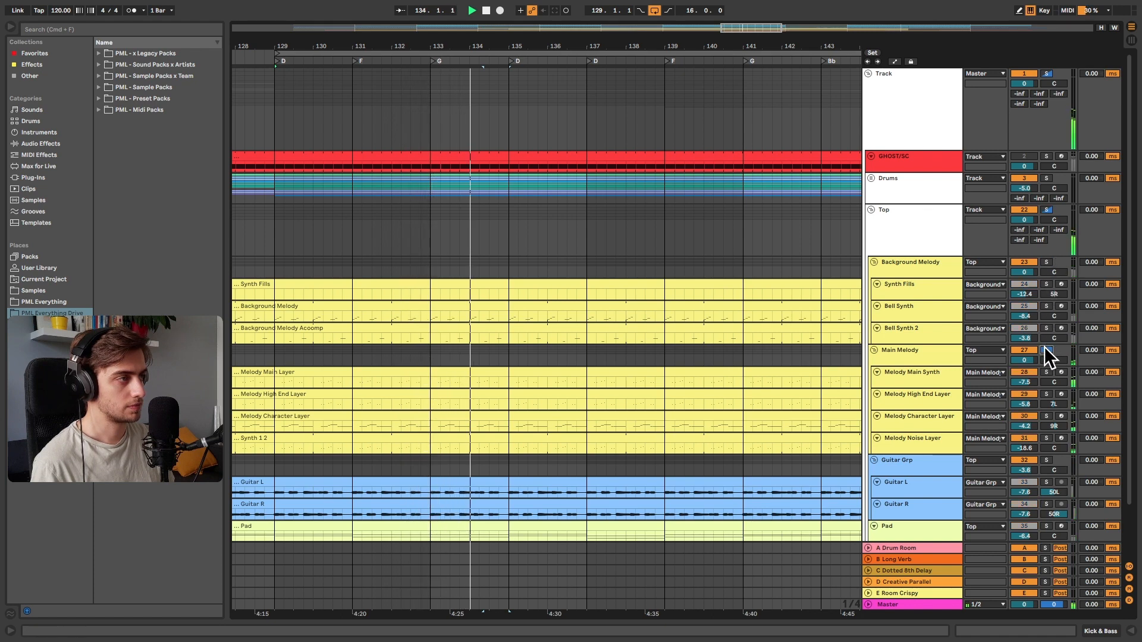
scroll(930, 390, down, 4)
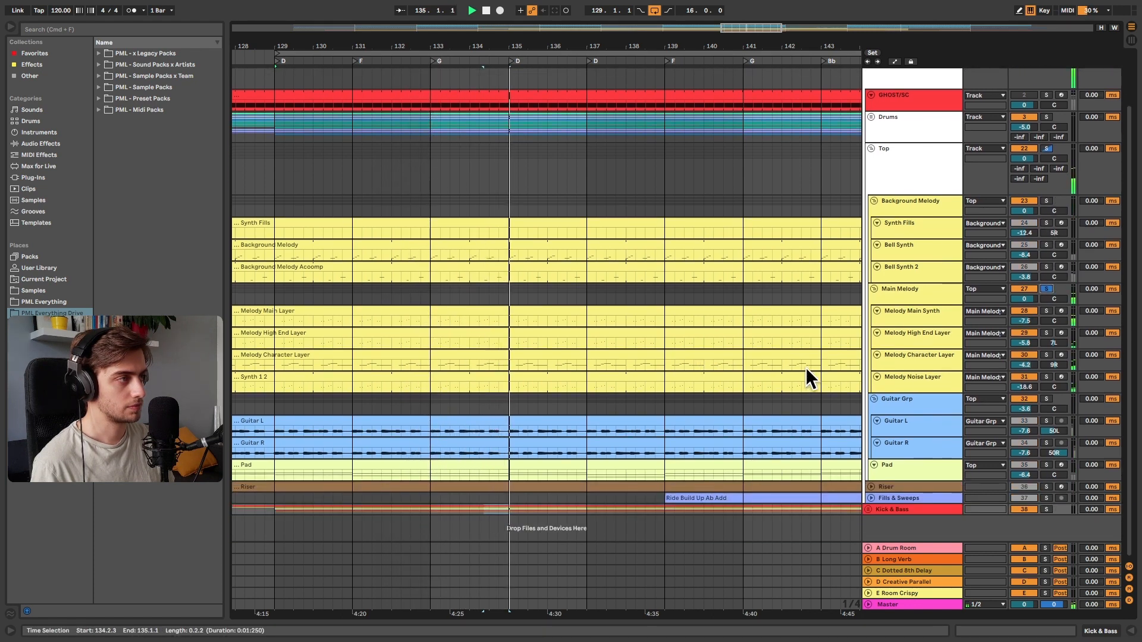
click(1047, 399)
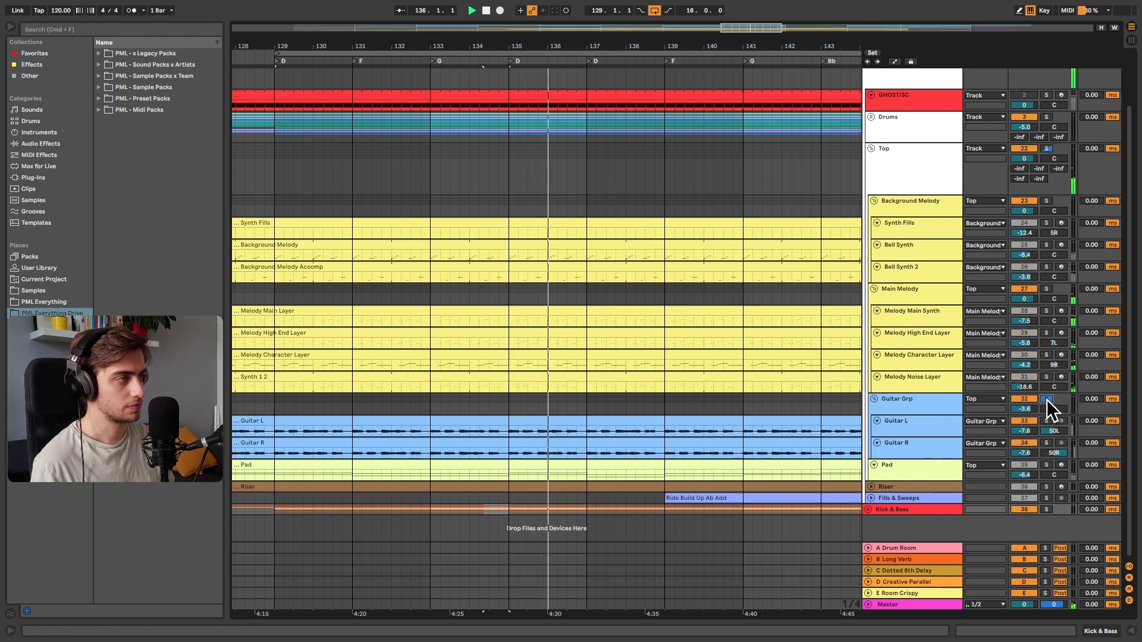
click(1047, 464)
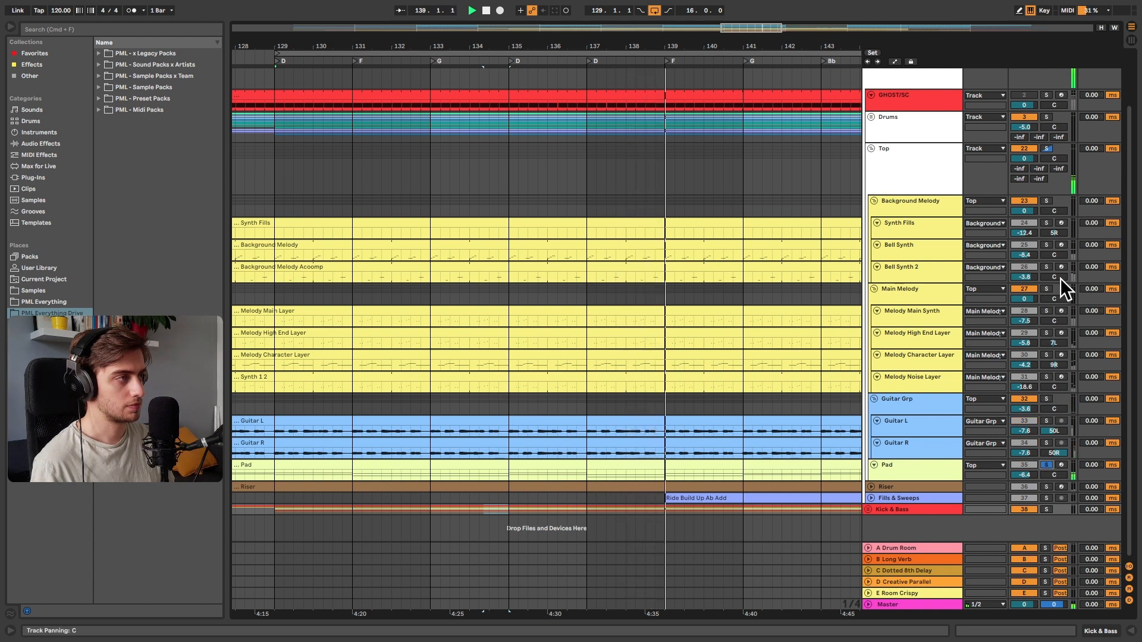
key(space)
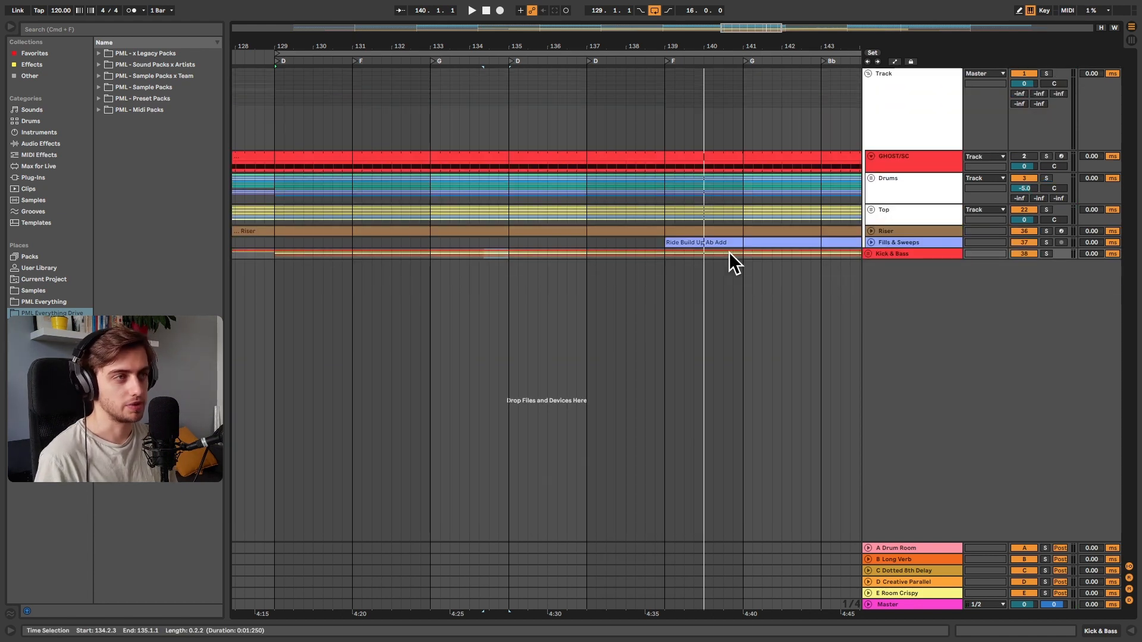
- Activate the Bass LAYERS group instead of Bass ORIGINAL and expand its Chord Melody and Bass Notes tracks
scroll(729, 251, down, 4)
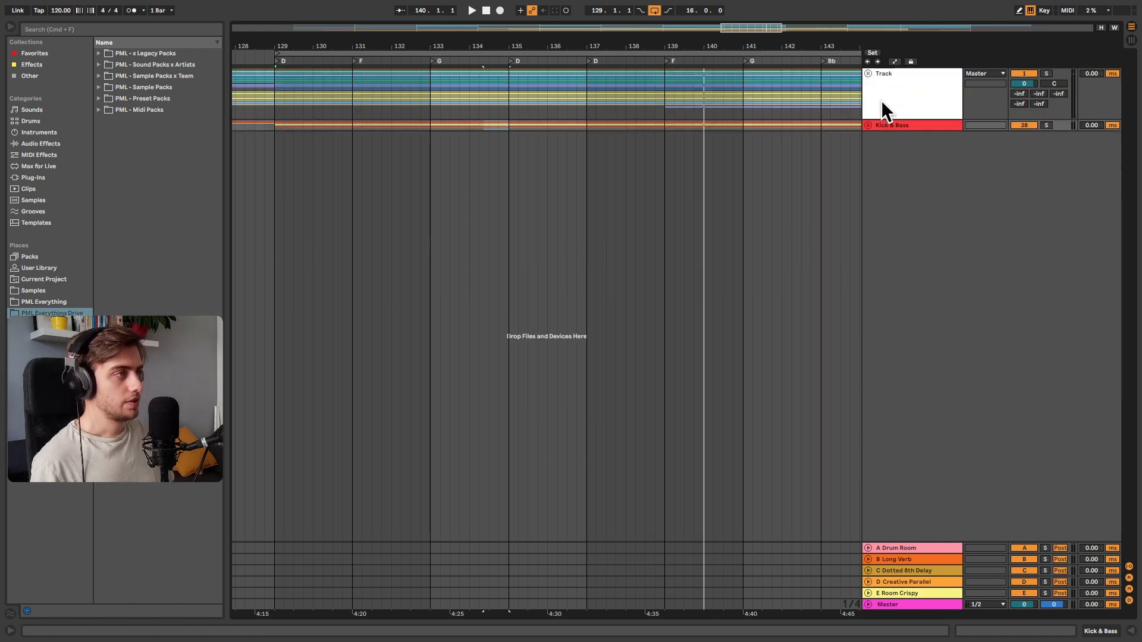
click(867, 125)
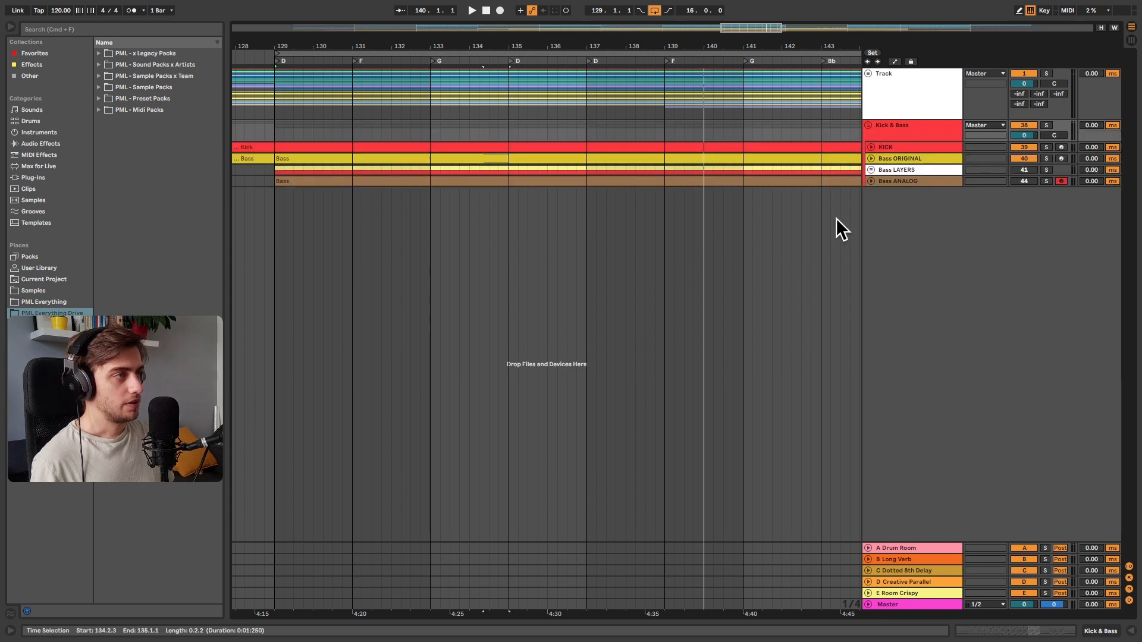
click(870, 169)
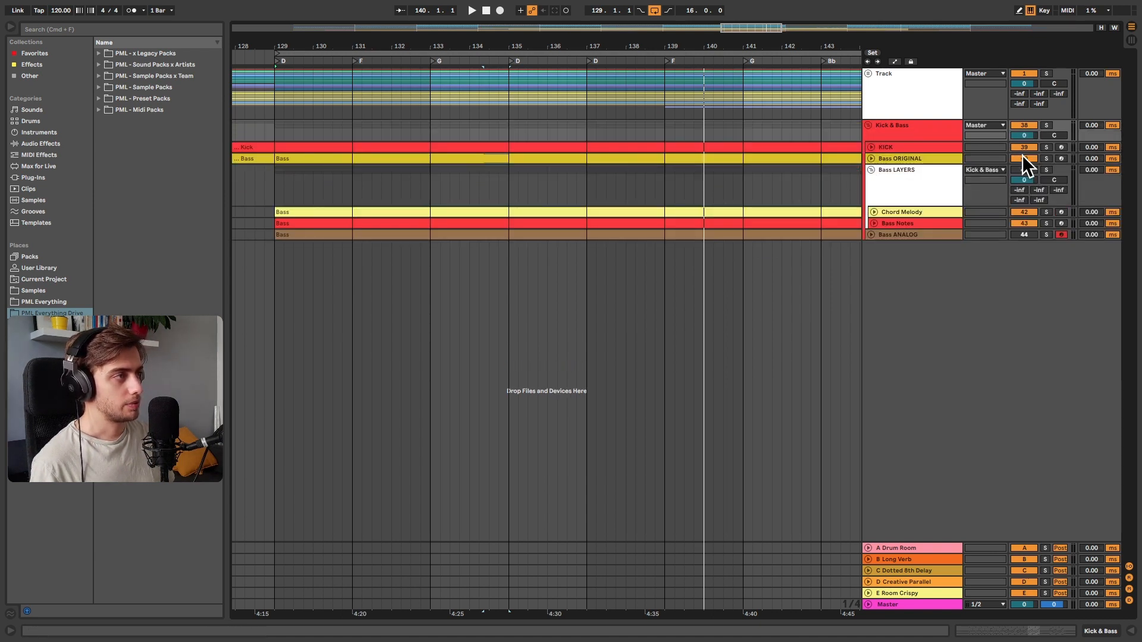
alt+click(873, 223)
double_click(896, 248)
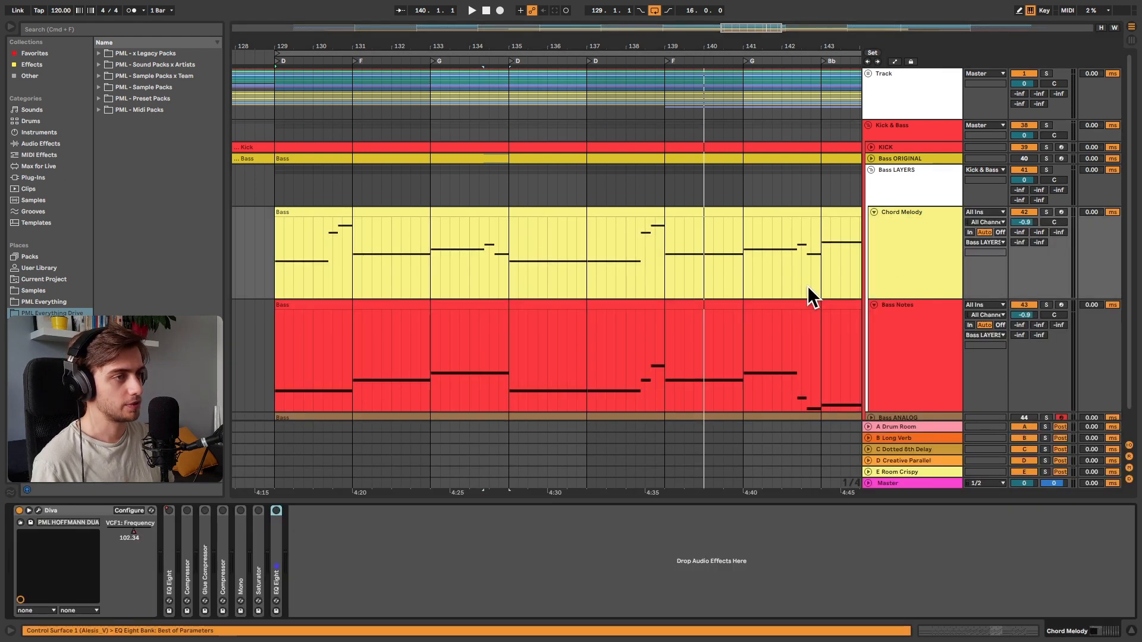
- Open the Chord Melody and Bass Notes clips together in the note editor to compare their notes, and return to the arrangement
click(280, 544)
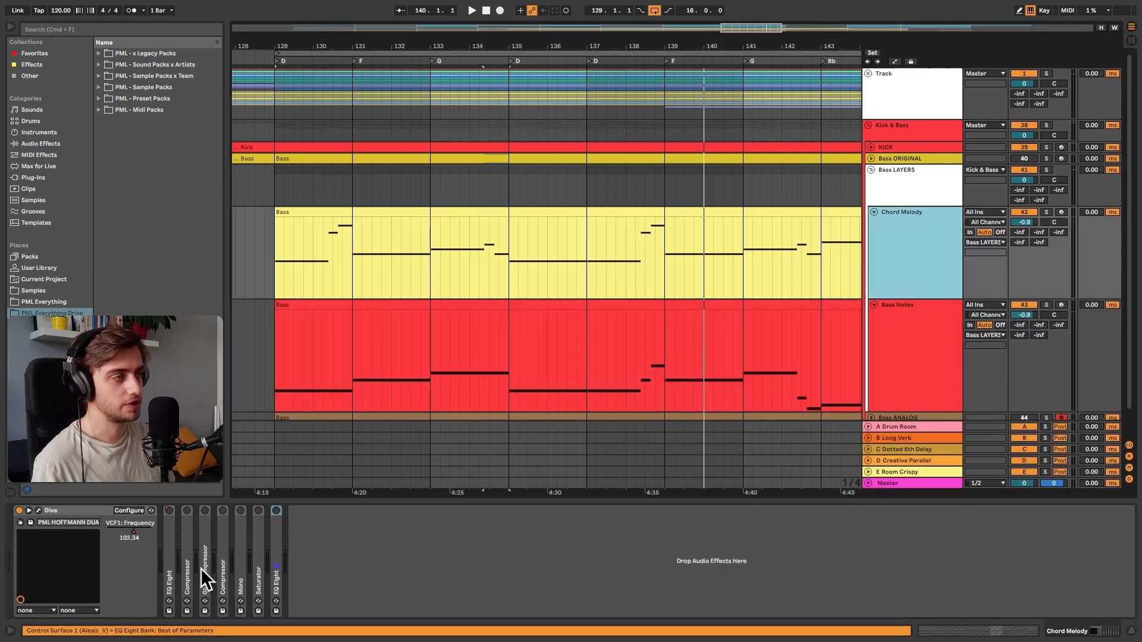
click(891, 179)
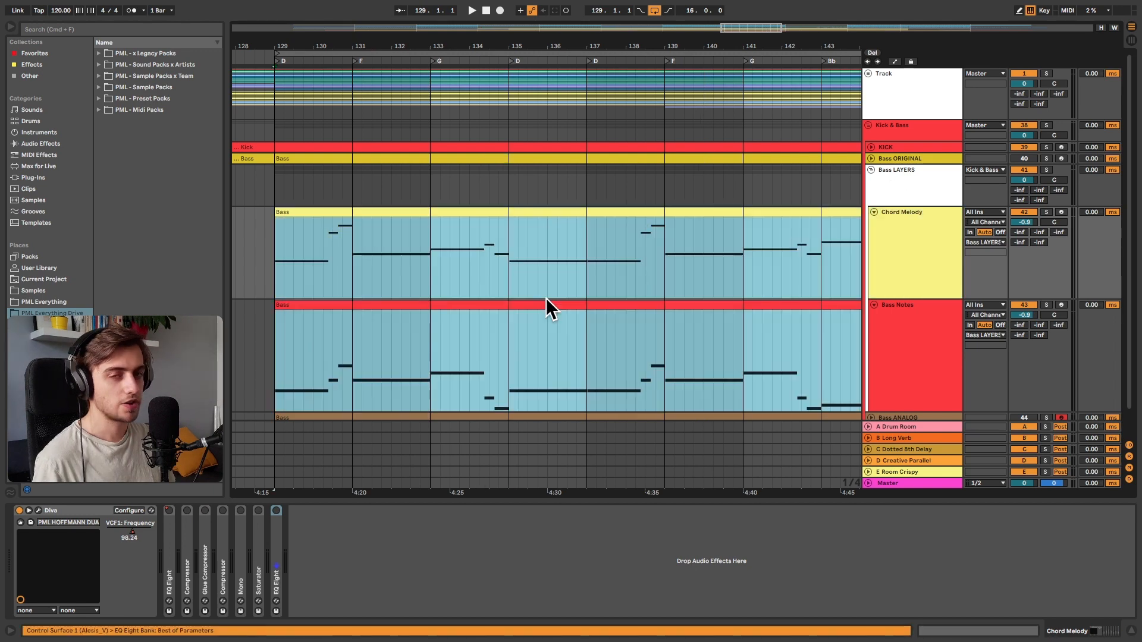
double_click(546, 300)
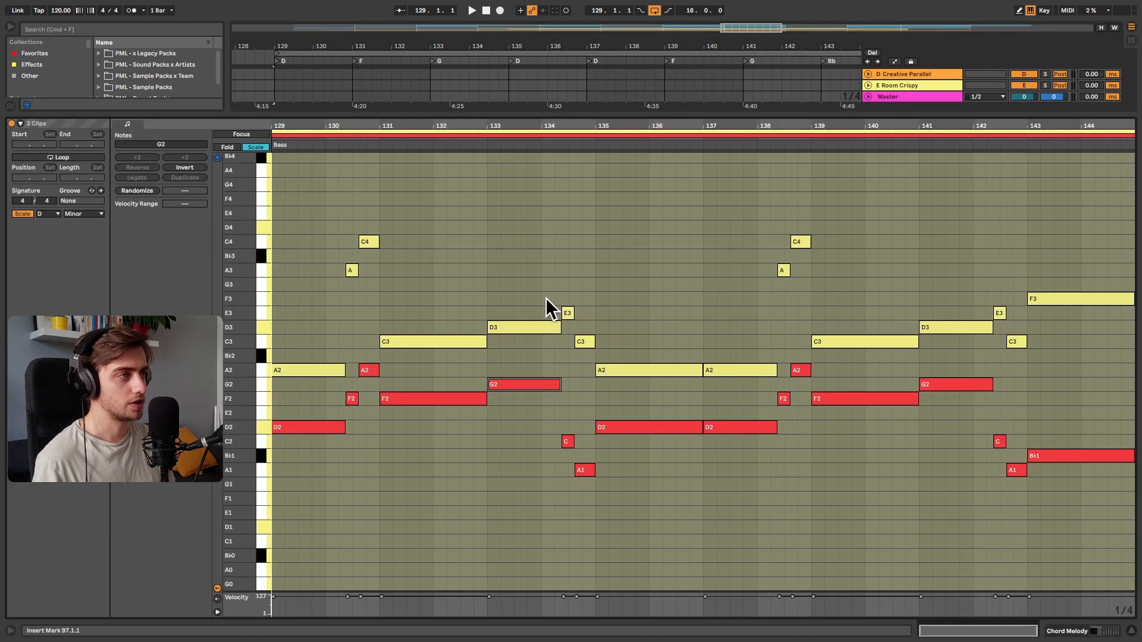
click(544, 297)
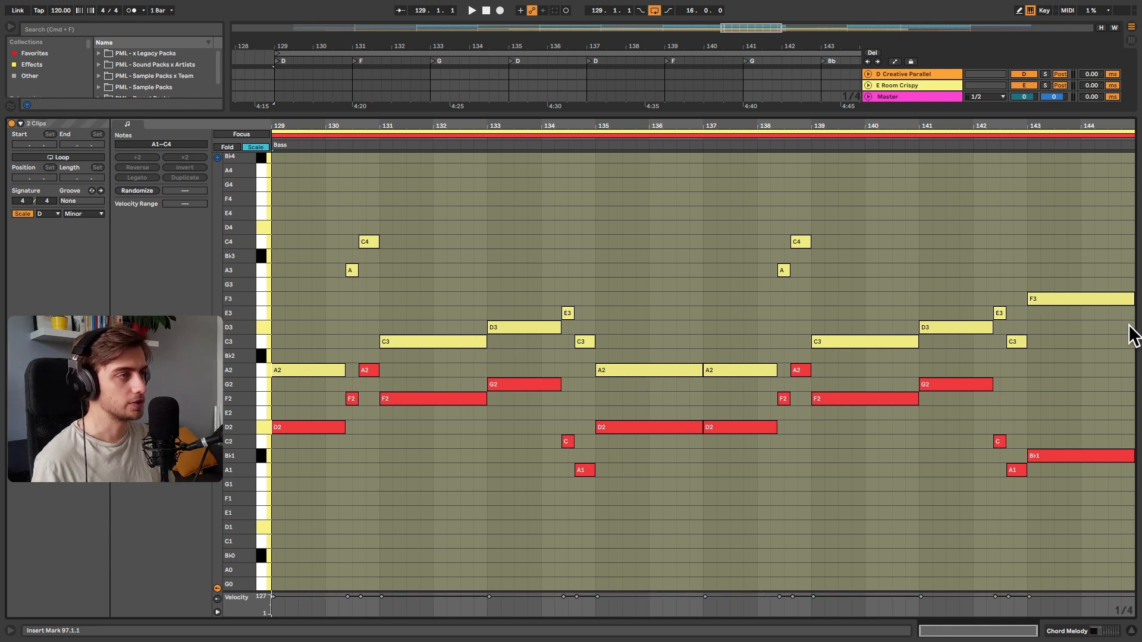
key(shift+Tab)
- Collapse the Bass LAYERS group, expand the Bass ANALOG track, and select its Bass clip to show the device chain
scroll(655, 307, down, 1)
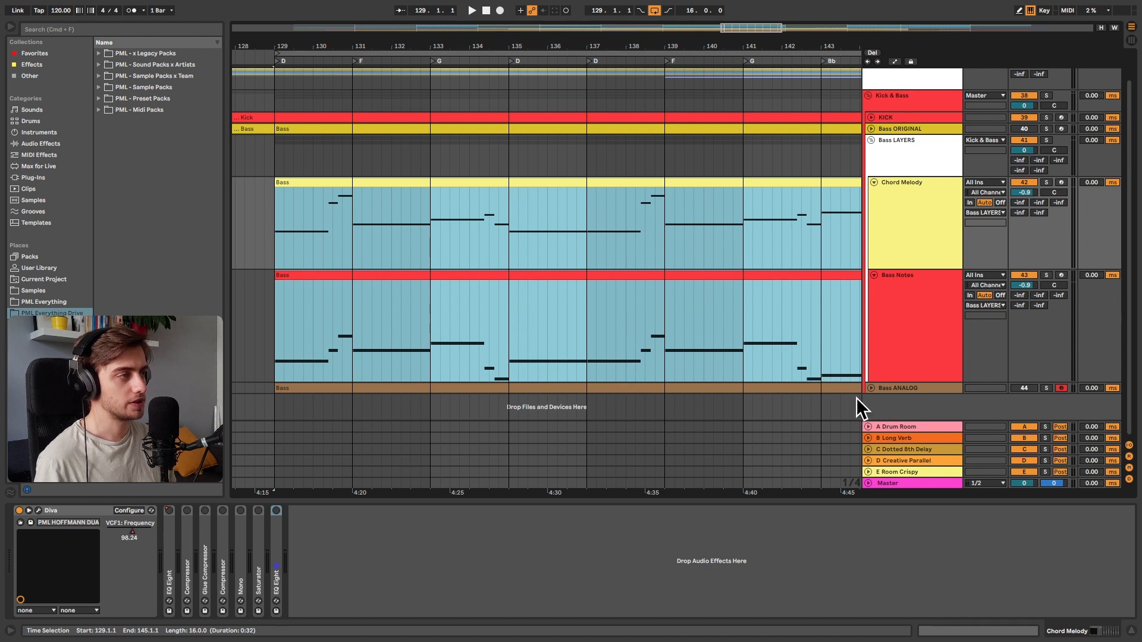
click(871, 140)
click(871, 181)
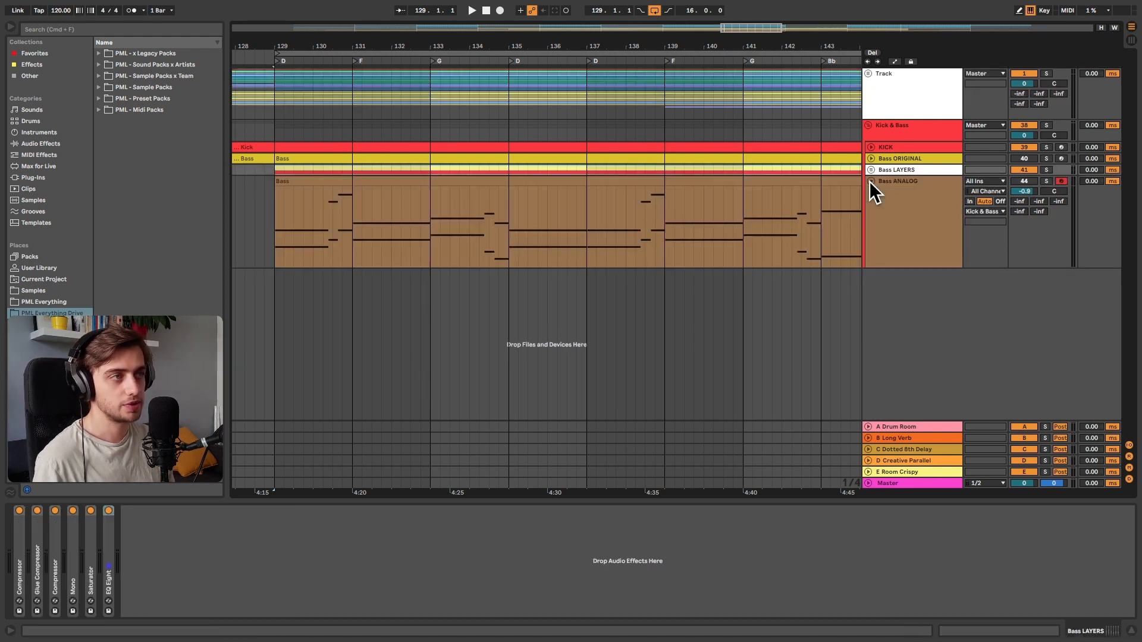
click(845, 180)
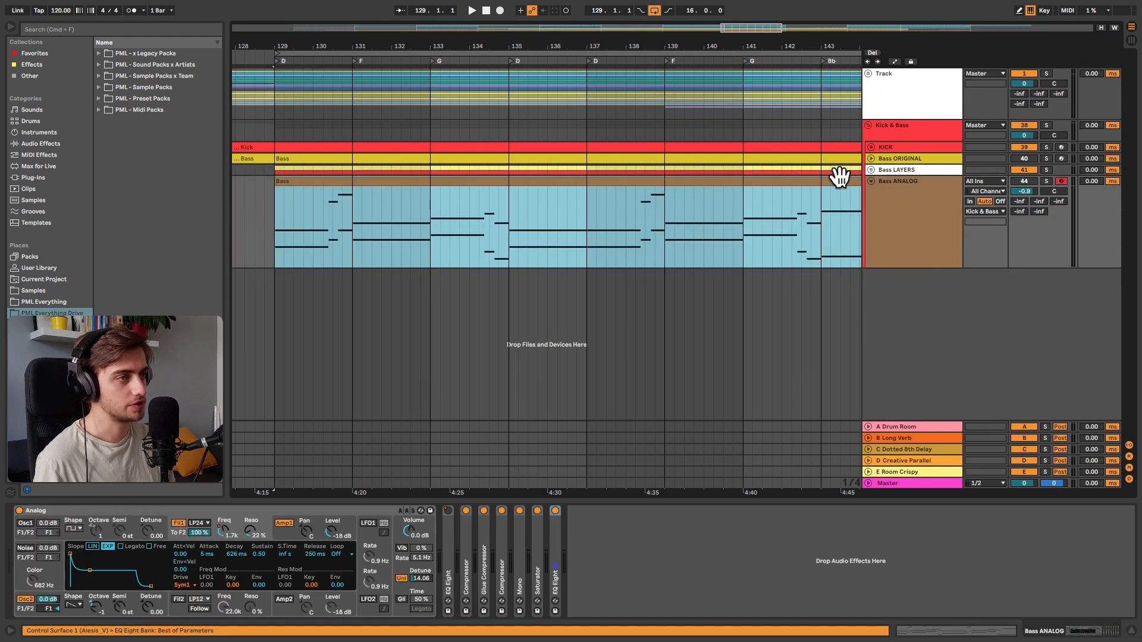
- Solo the Bass ANALOG track, show its automation, and listen to the bassline from bar 137
click(1046, 180)
key(a)
click(589, 247)
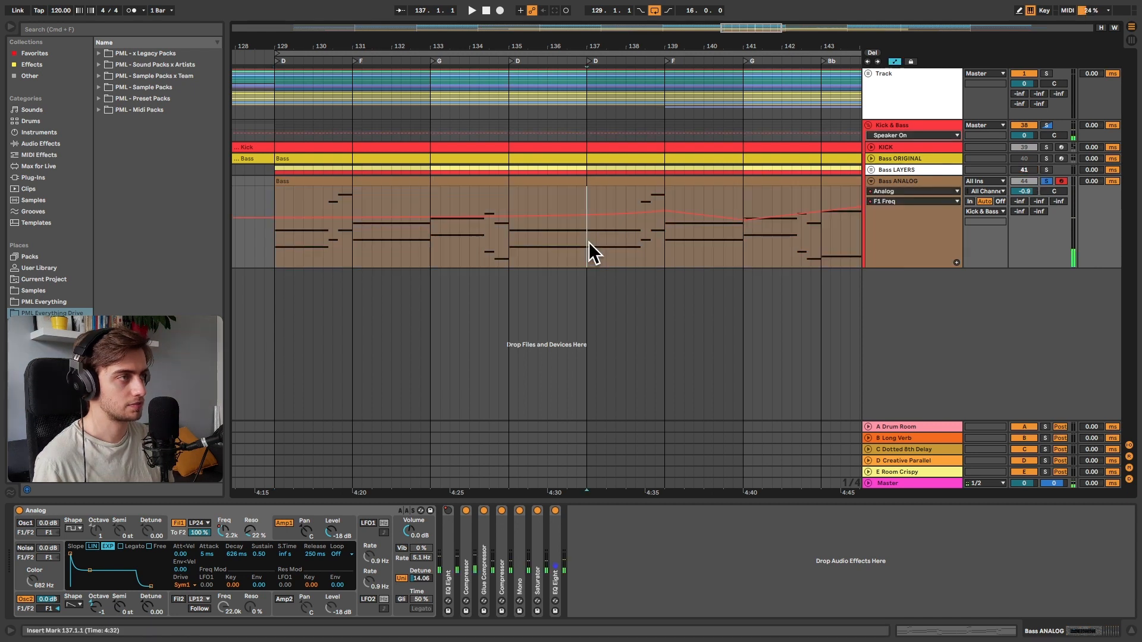
key(space)
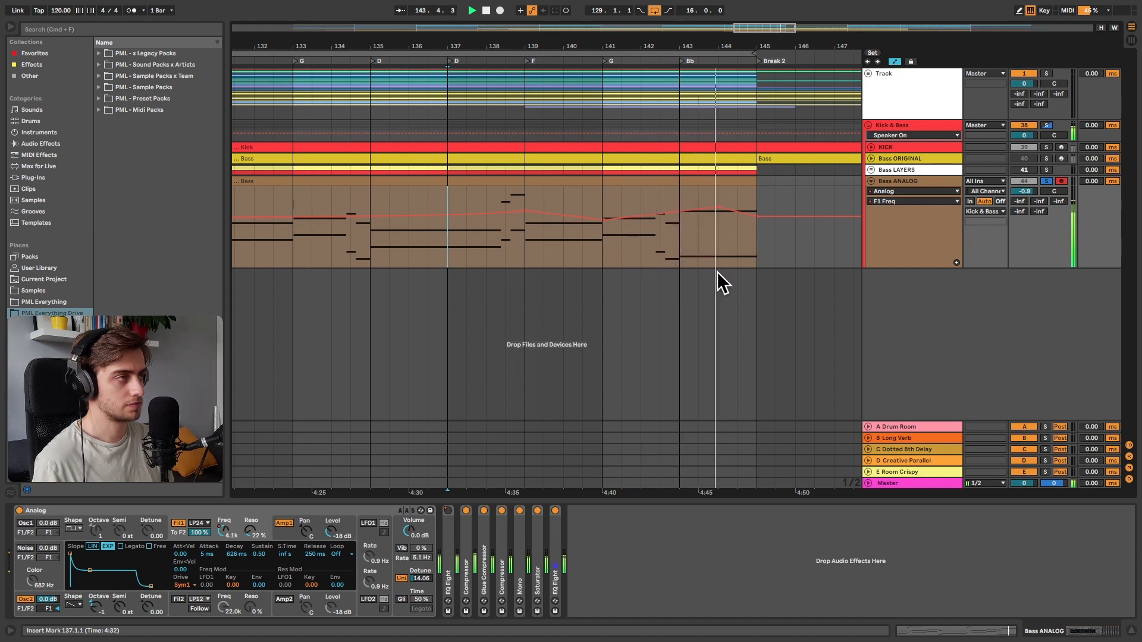
key(space)
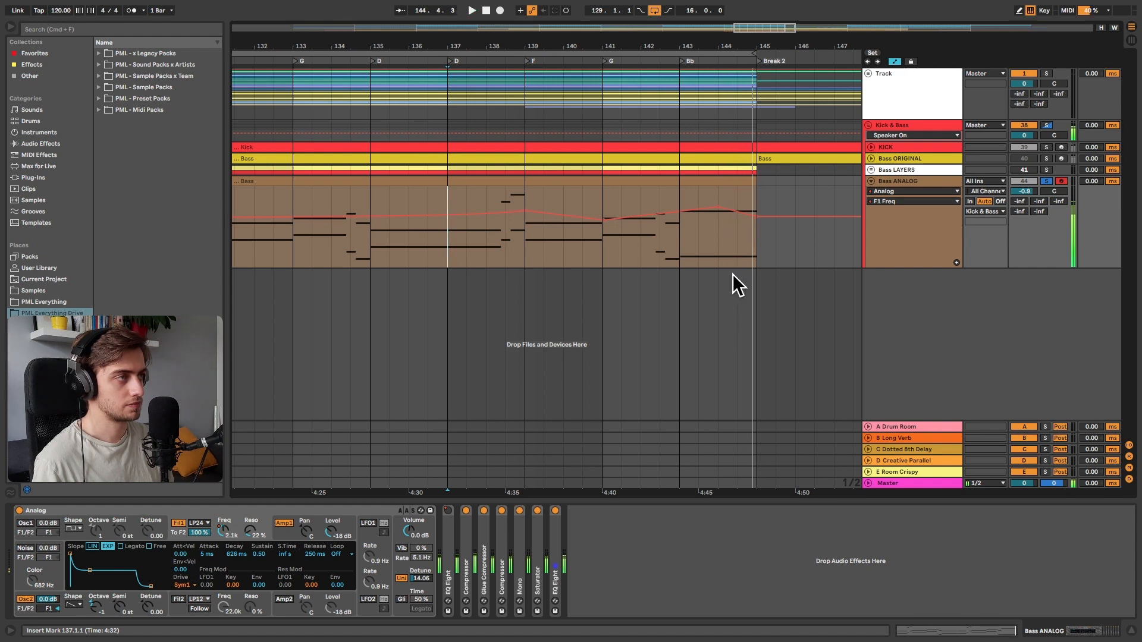
- Duplicate the Bass ANALOG clip to bar 145 and solo the whole Kick & Bass group instead of the single track
drag(642, 56, 642, 28)
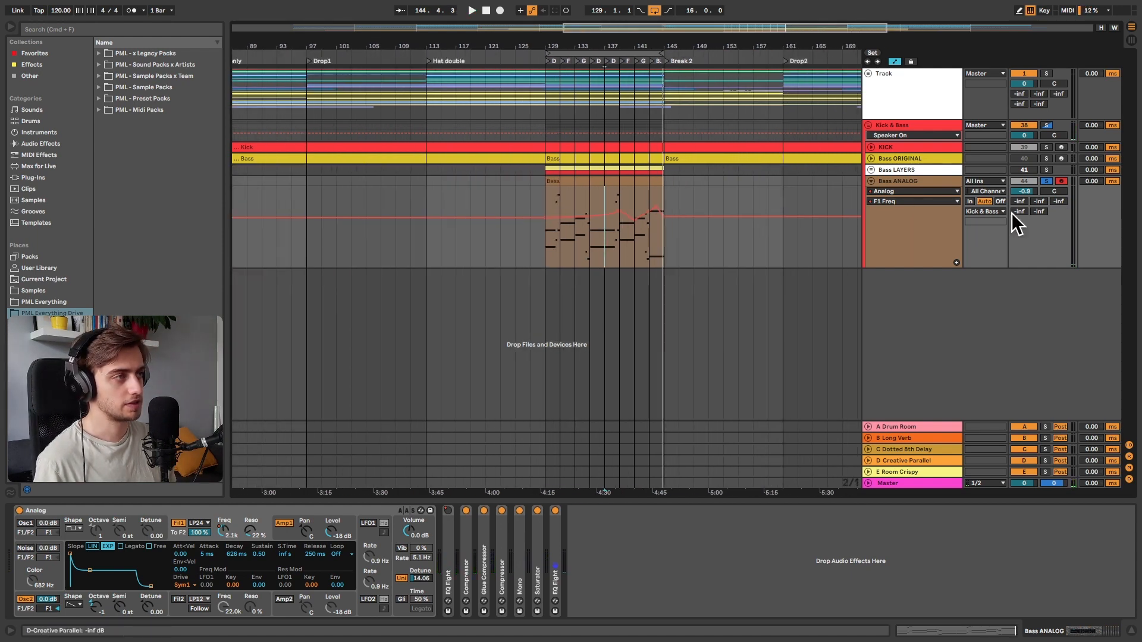
click(626, 184)
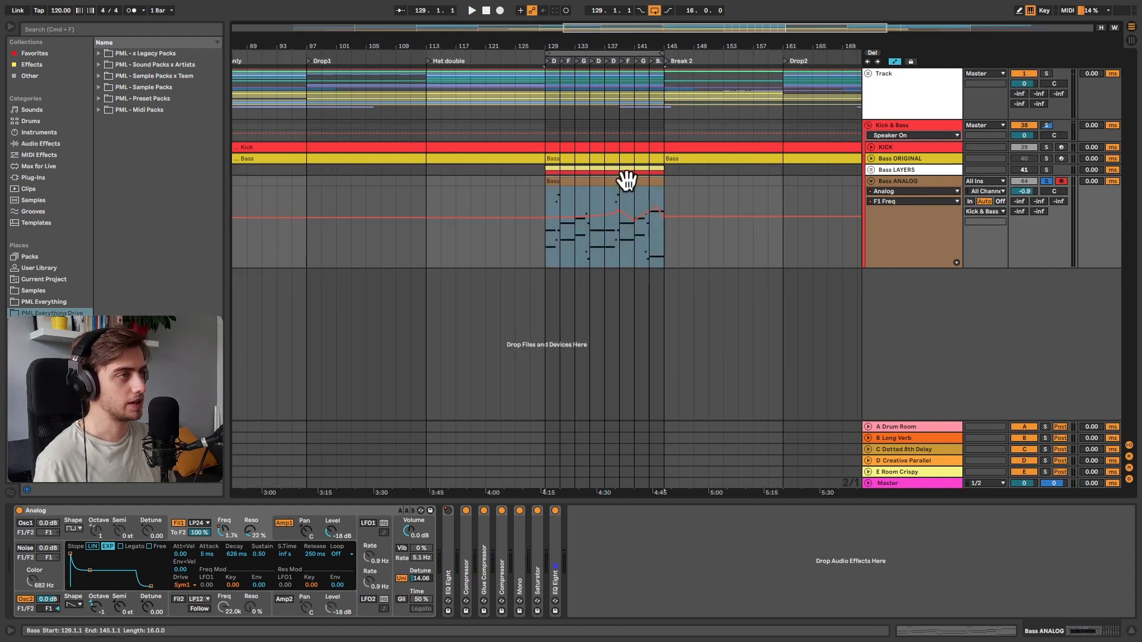
key(ctrl+d)
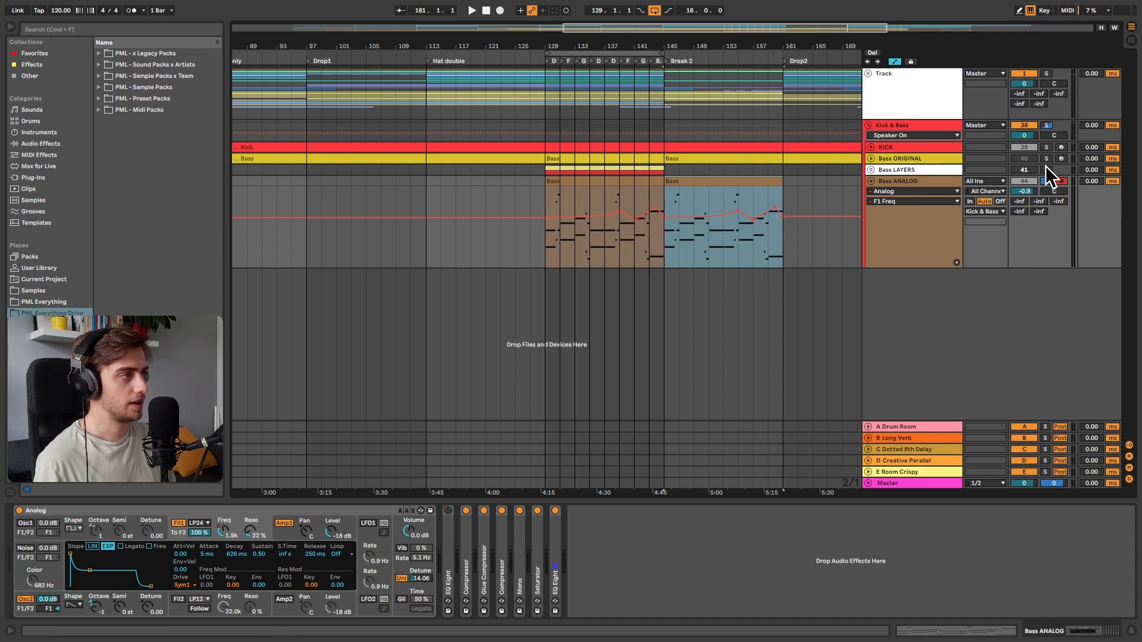
click(1047, 128)
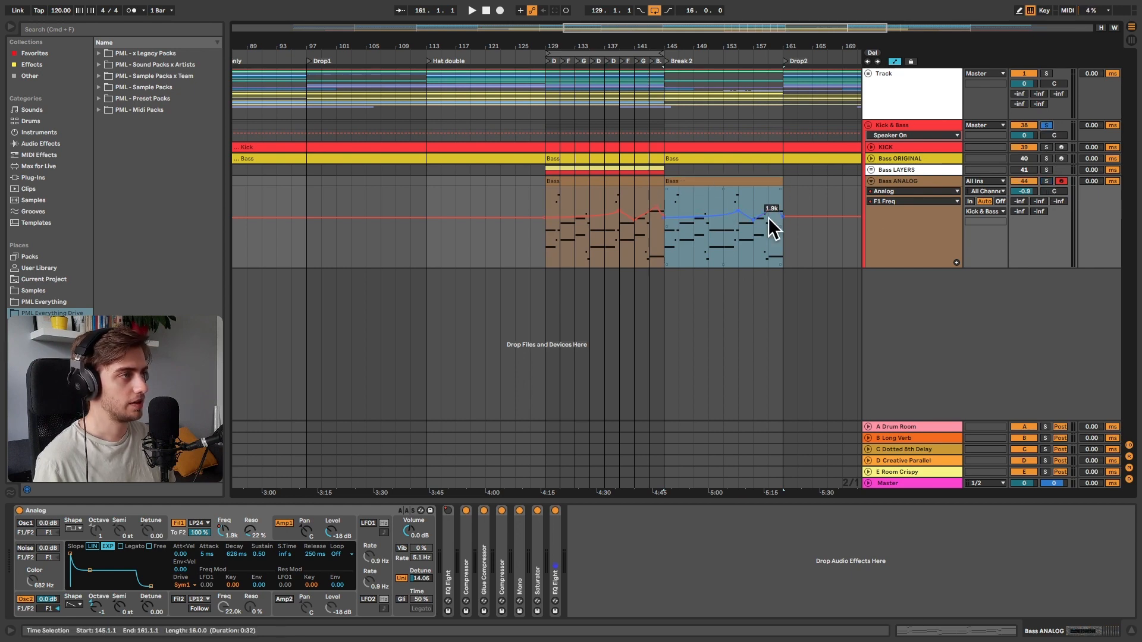
- Open the duplicated Bass clip at bar 145 in the note editor and delete all its notes
double_click(746, 182)
key(super+a)
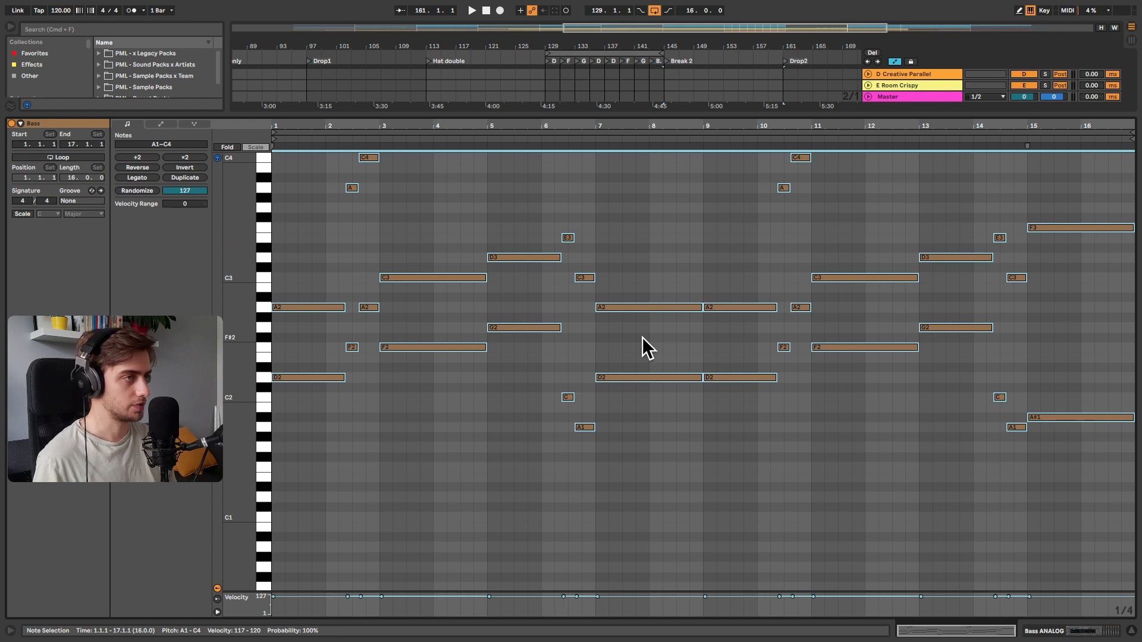
key(Delete)
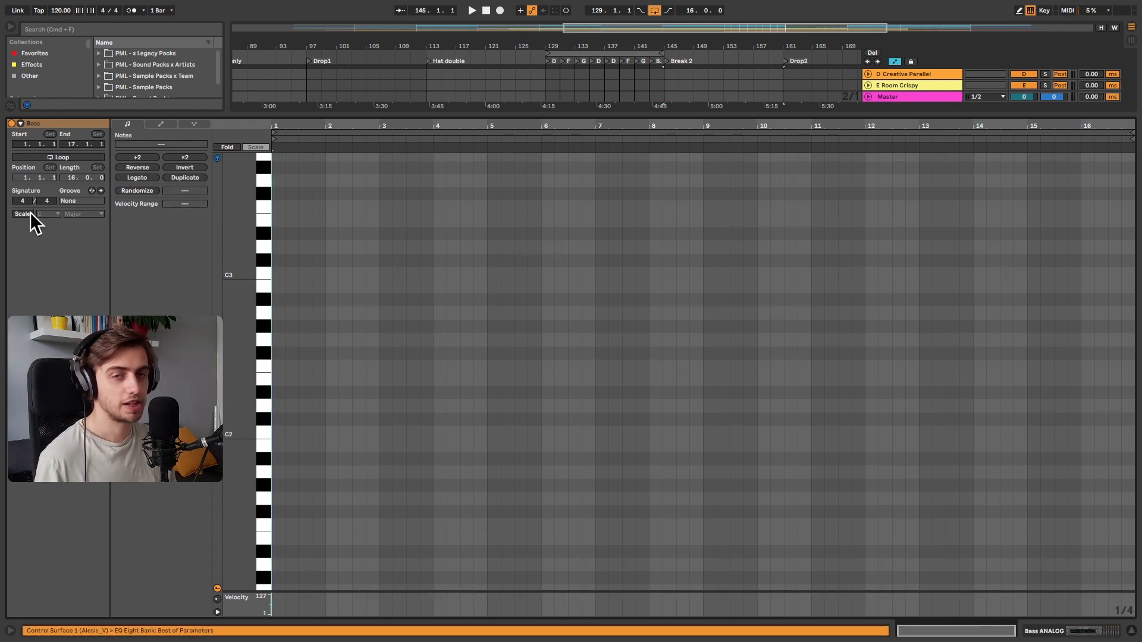
- Set the clip's scale to D Minor and show only the scale's notes in the note editor
click(29, 213)
click(44, 213)
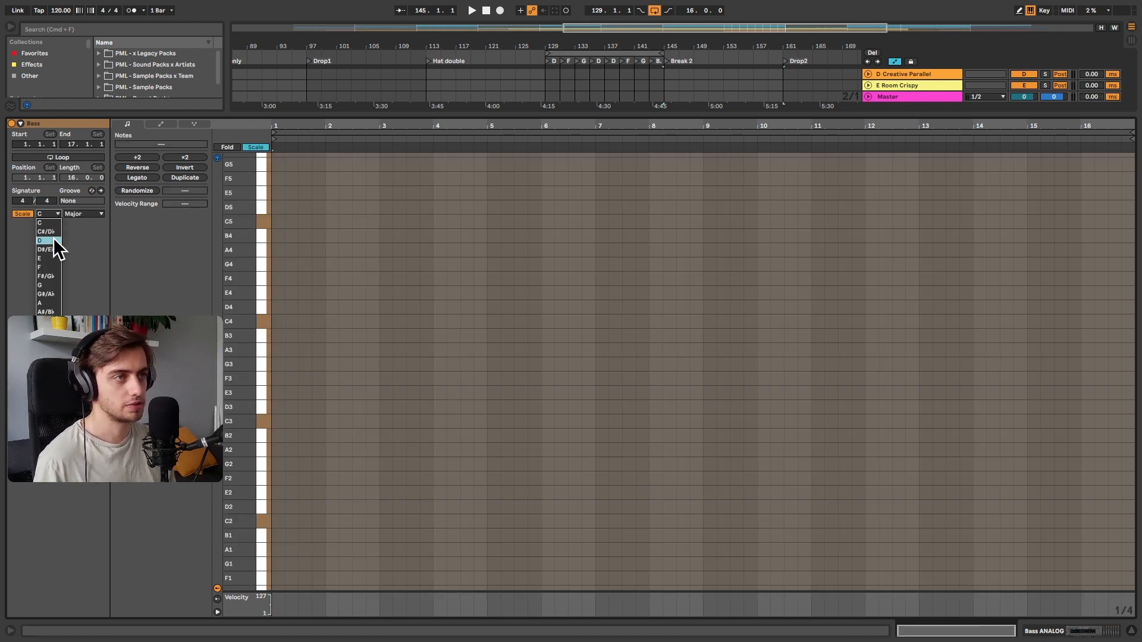
click(48, 240)
click(76, 214)
click(74, 232)
click(254, 147)
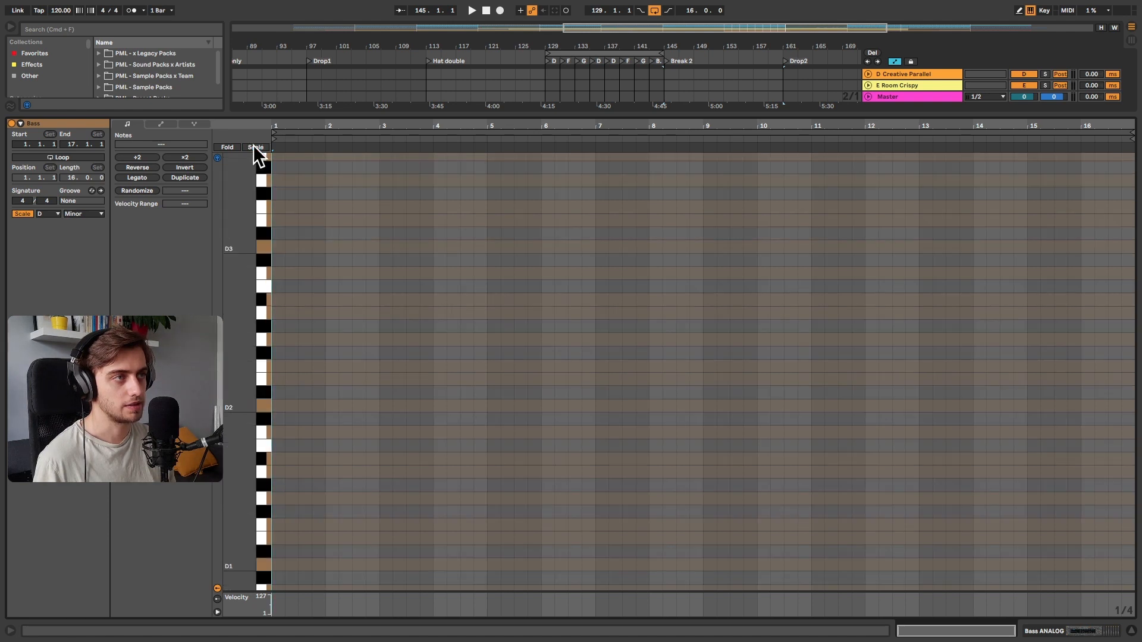
click(254, 147)
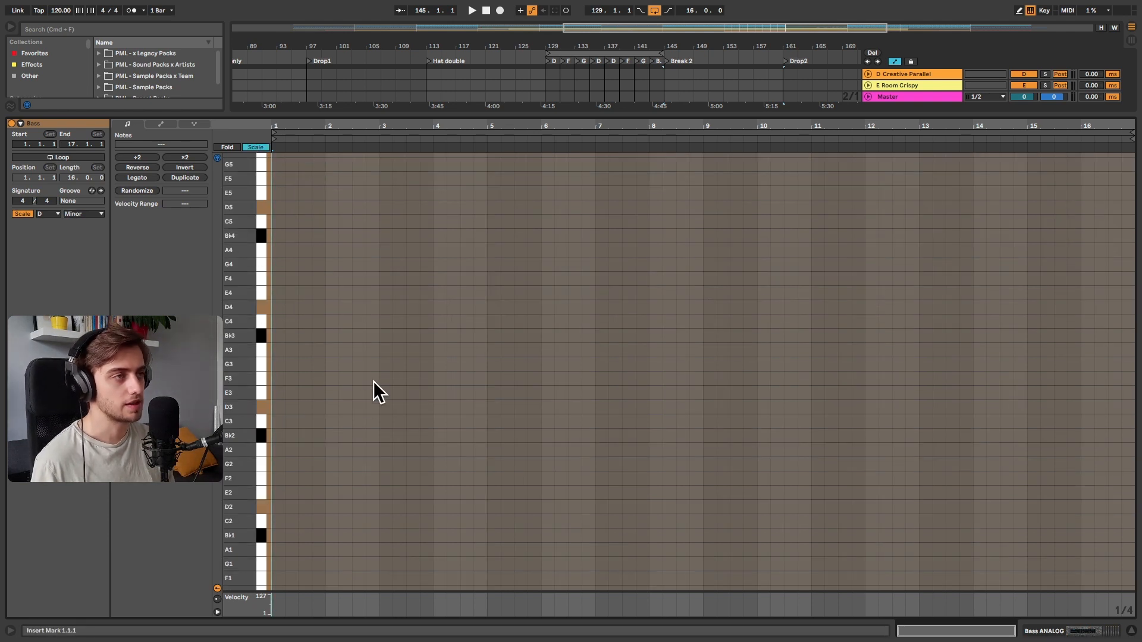
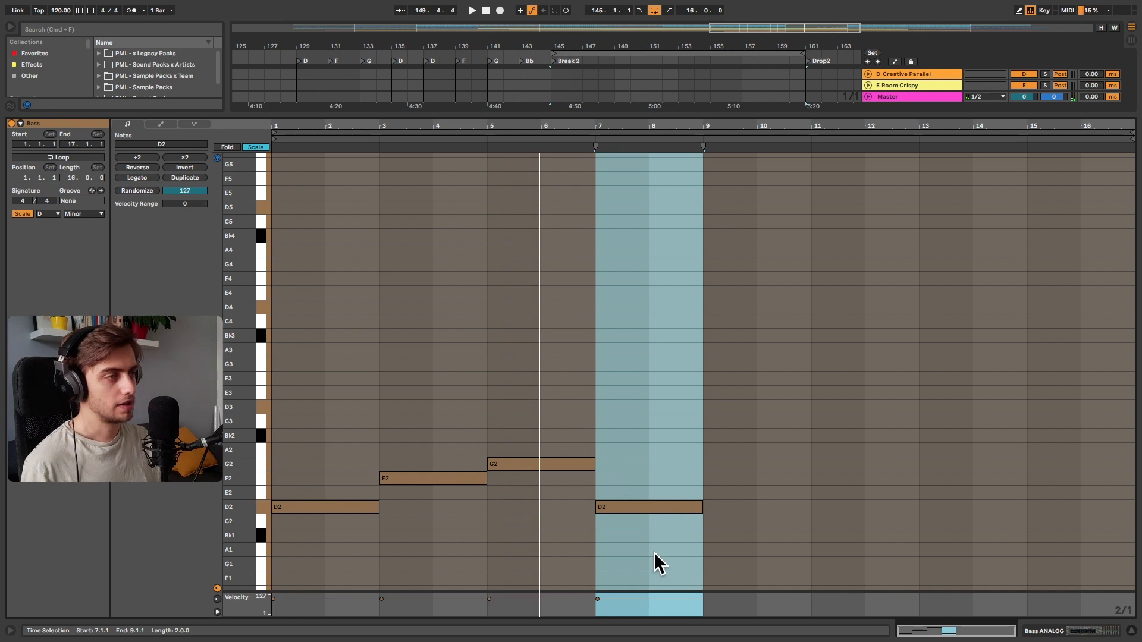
- Copy the four root notes up to A2, C3, D3 and A2, and duplicate the eight-bar pattern to bar 9 during playback
drag(702, 556, 325, 477)
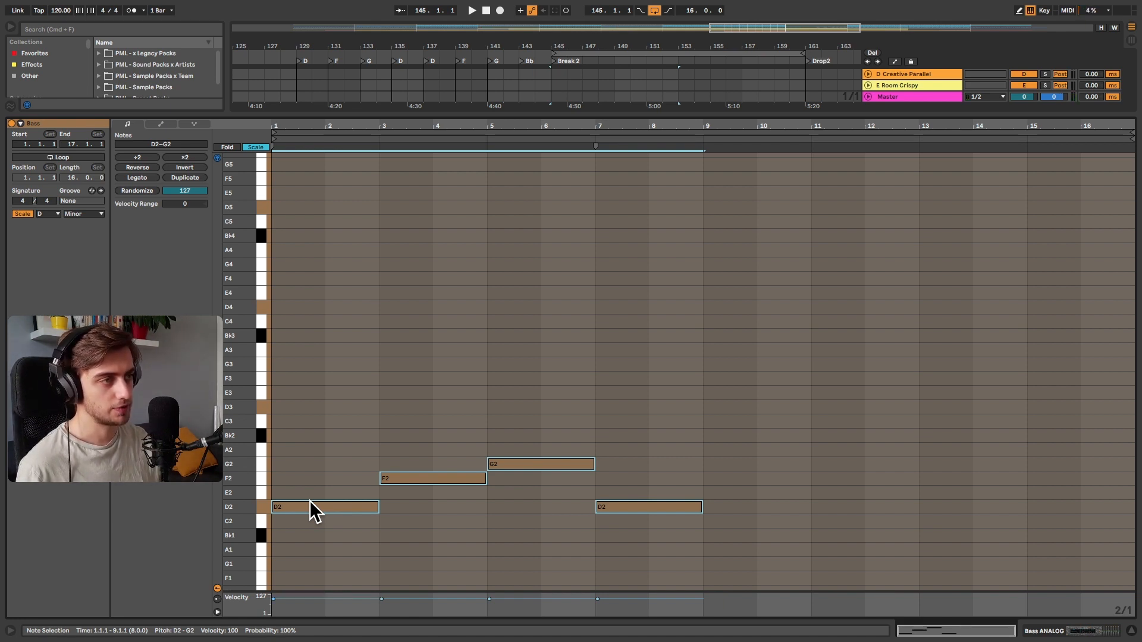
drag(309, 500, 317, 455)
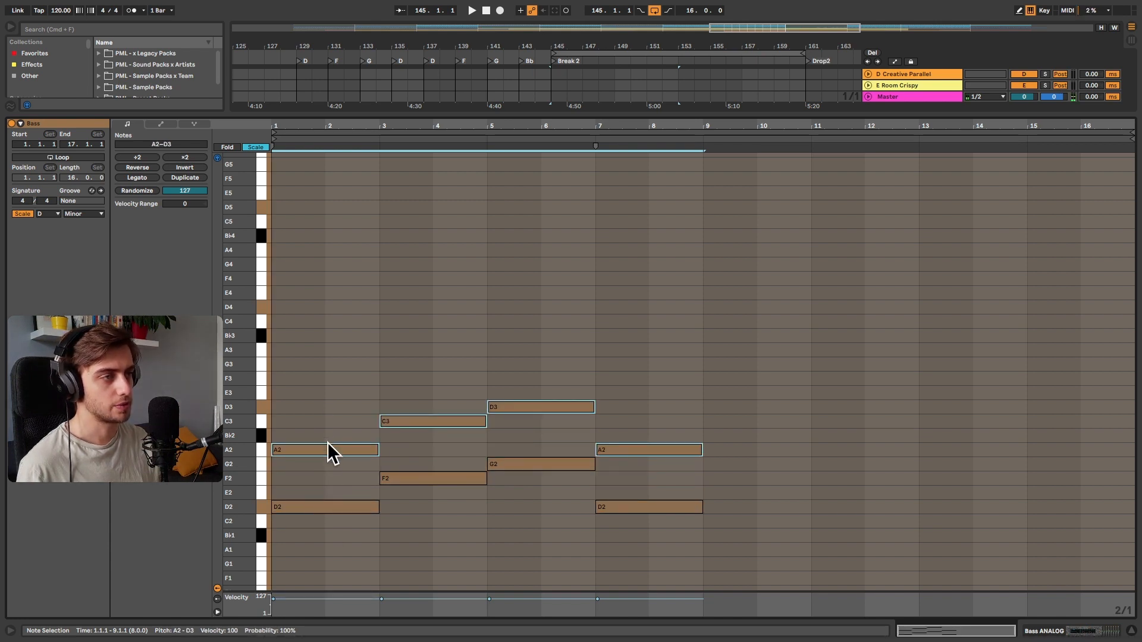
key(ctrl+a)
key(space)
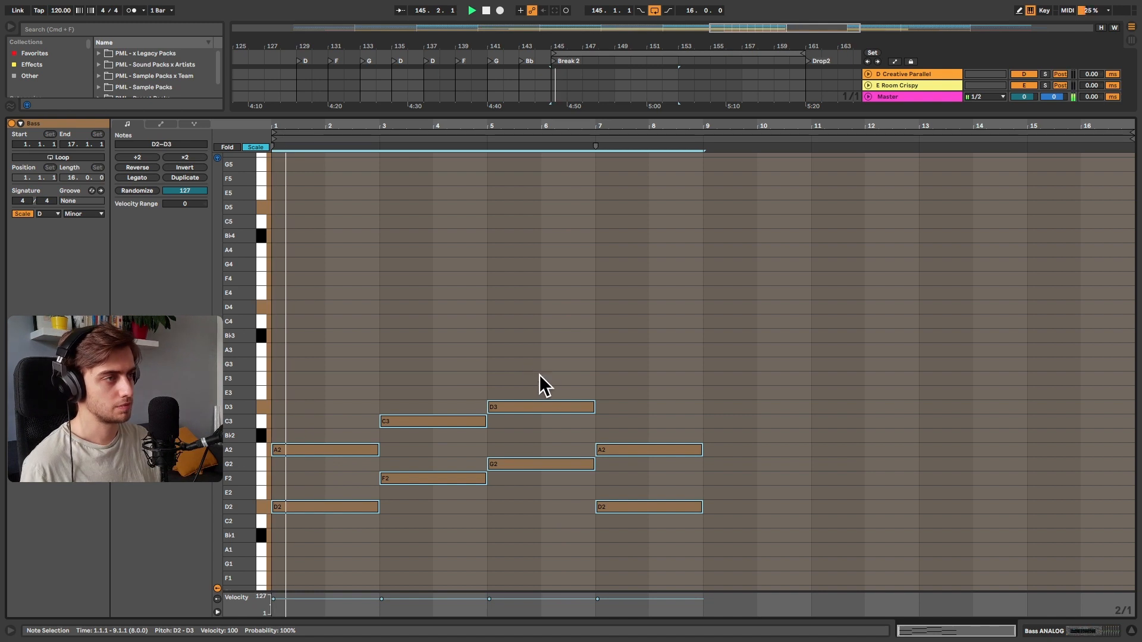
key(ctrl+d)
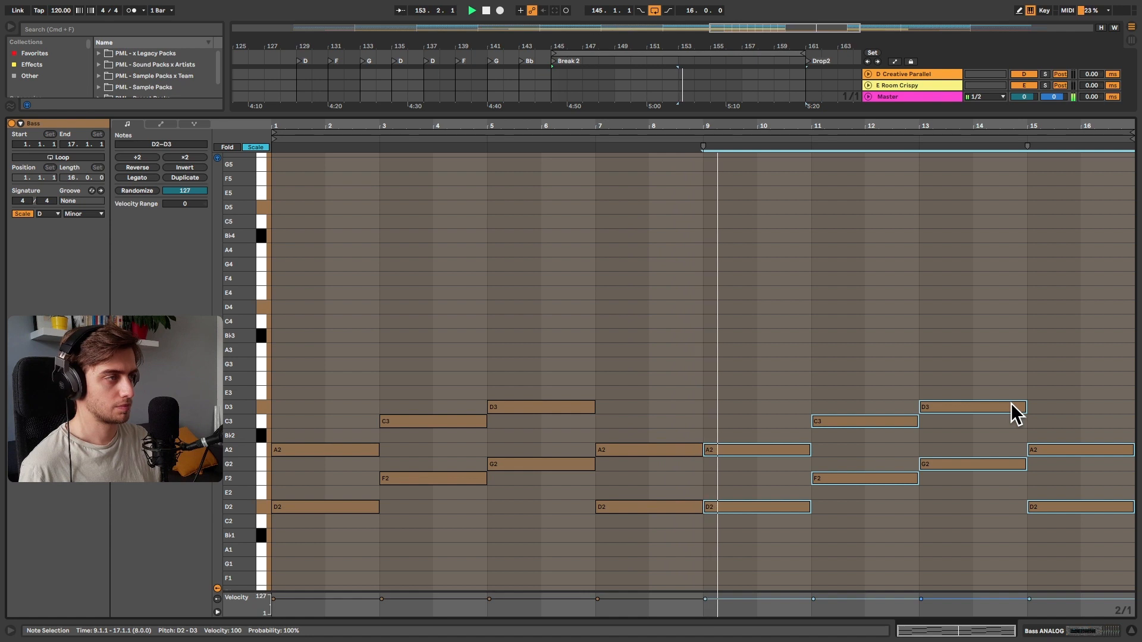
key(space)
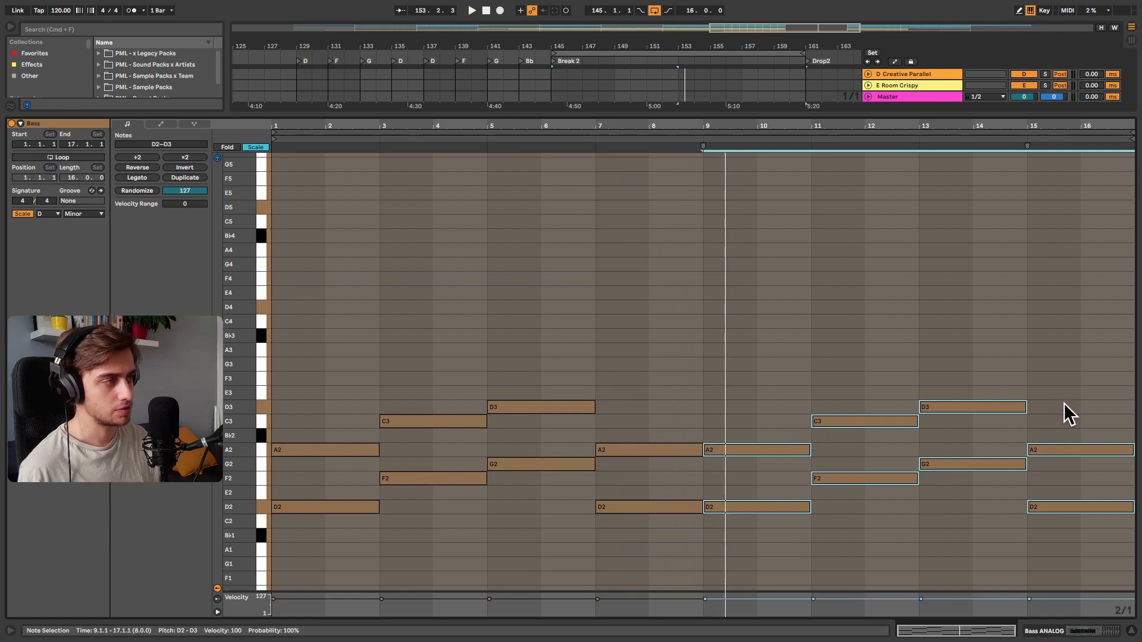
- Lower the last D2 and A2 pair at bar 15 by two scale steps to B♭1 and F2
drag(1062, 413, 1078, 572)
key(Down)
key(Down)
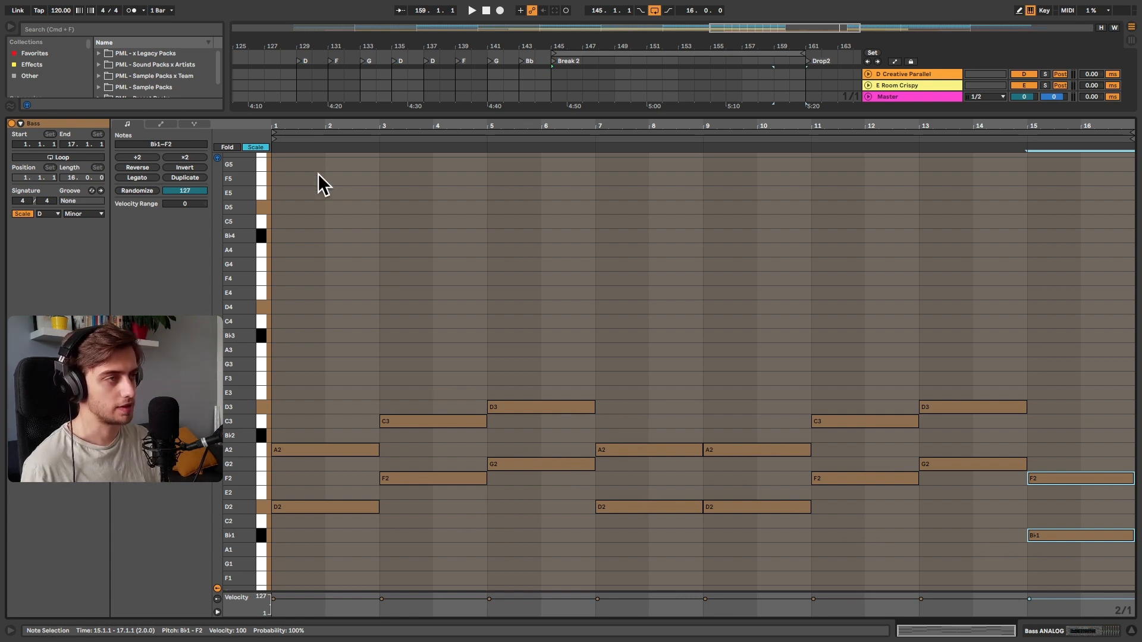
- With the narrow adaptive grid, shorten the first chord to end at 2.2.3 and fill the gap before bar 3 with short F2 and A2 notes
scroll(318, 173, up, 5)
click(373, 298)
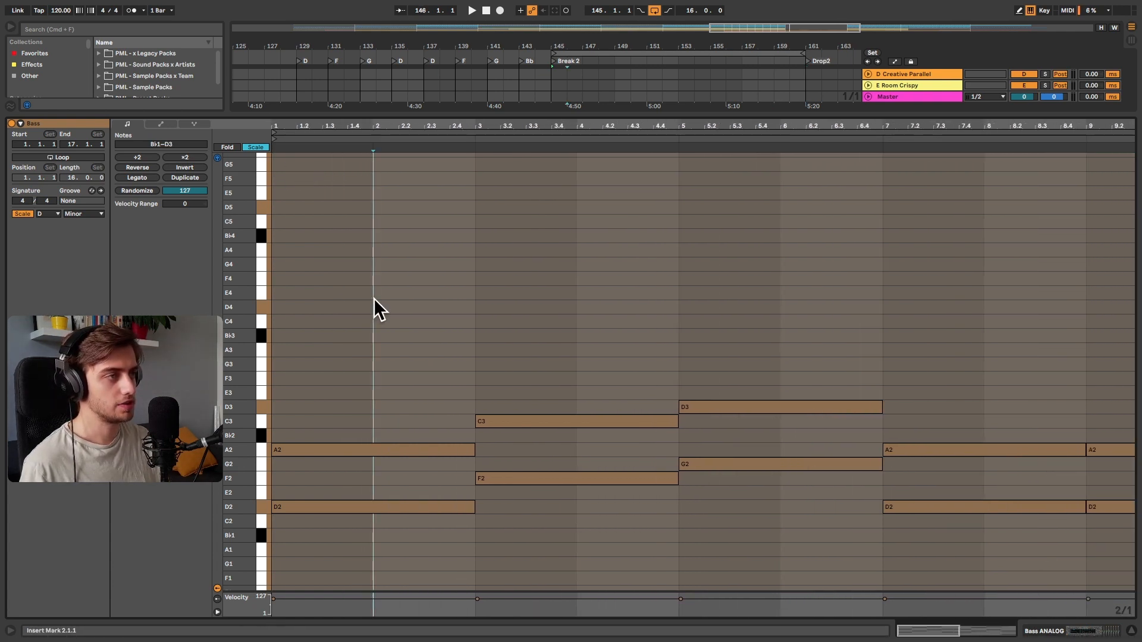
right_click(404, 340)
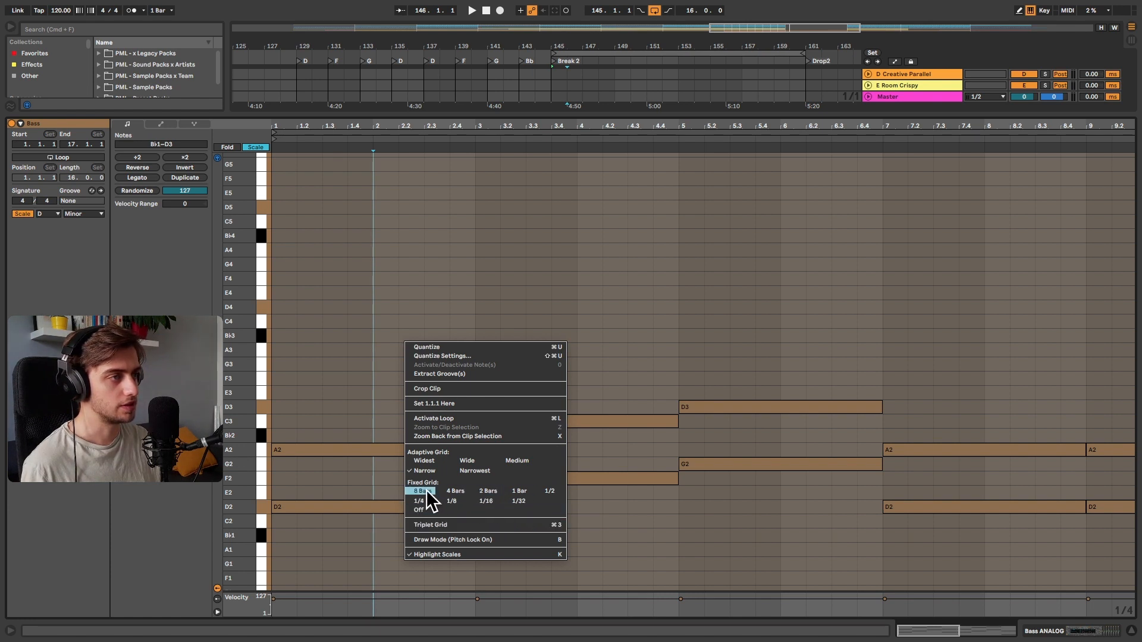
click(433, 333)
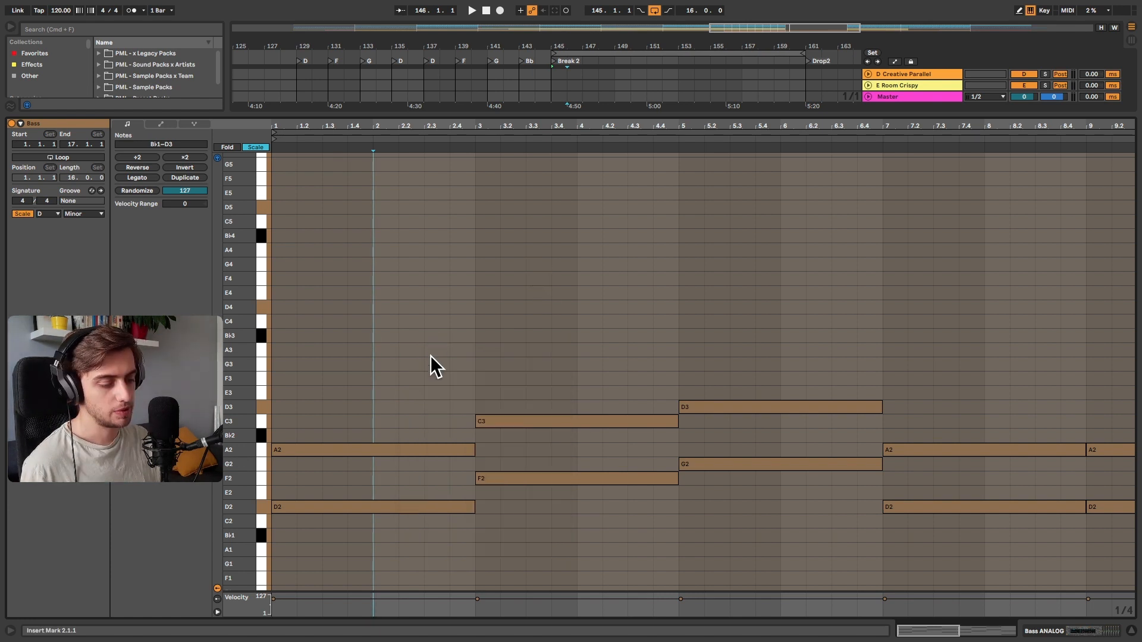
mouse_move(430, 355)
mouse_down()
mouse_move(474, 551)
mouse_move(464, 513)
mouse_move(410, 507)
mouse_move(475, 451)
mouse_up()
key(b)
click(417, 478)
click(441, 450)
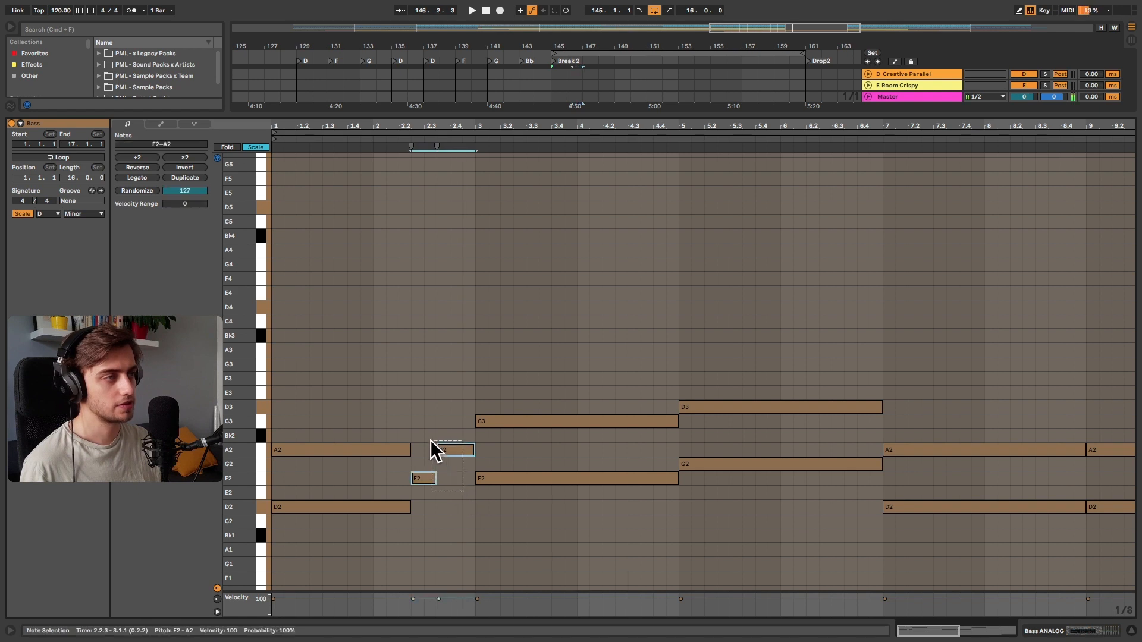
- Copy the short F2 and A2 notes to A3 and C4 as an upper melody and play the result
shift+click(430, 481)
drag(430, 482, 429, 448)
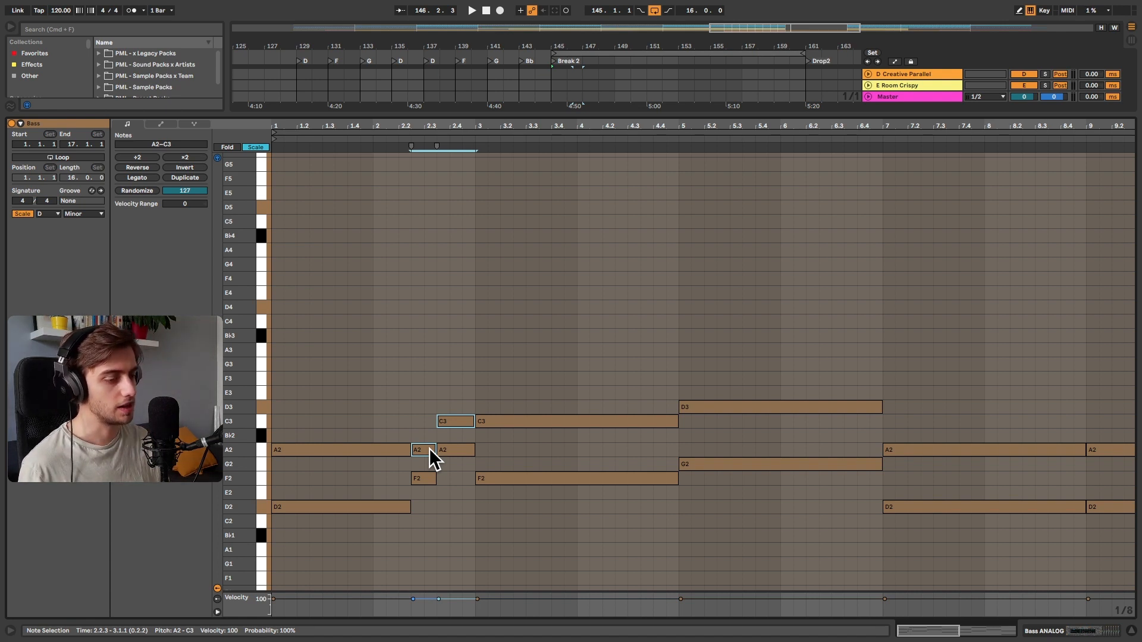
key(shift+Up)
key(space)
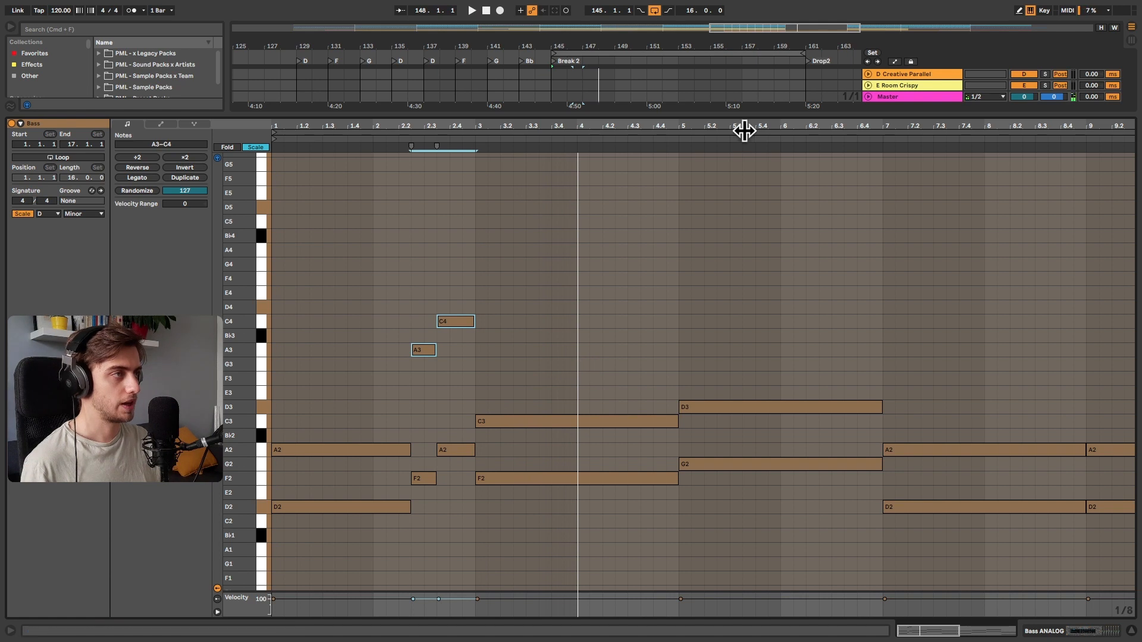
- Shorten the G2 and D3 chord at bar 5 so it ends at 6.2.3
drag(744, 130, 713, 126)
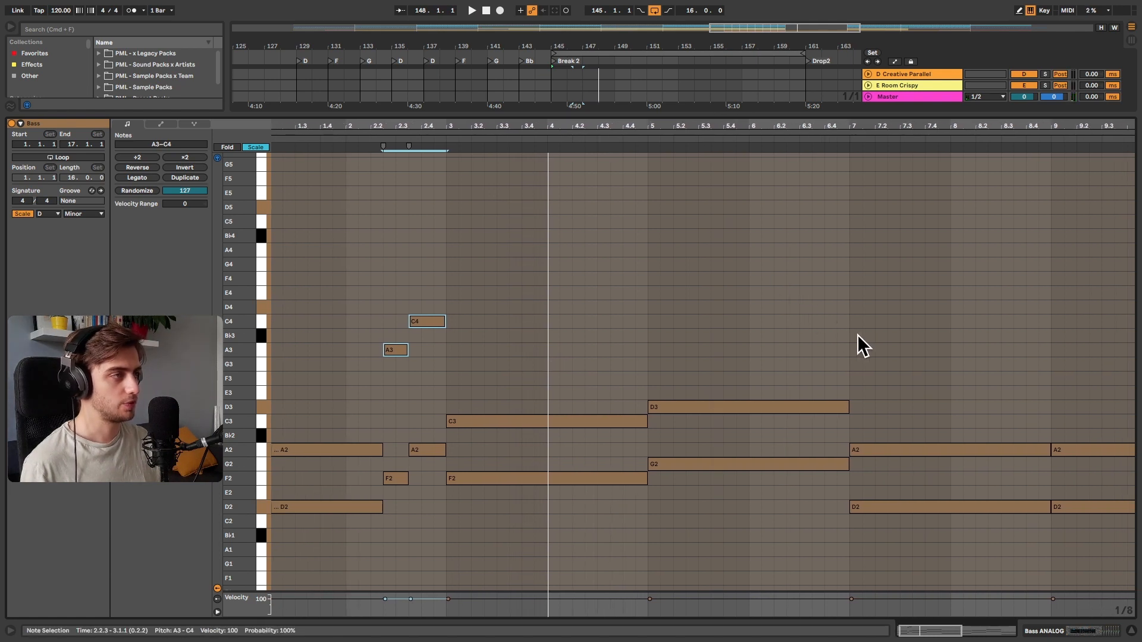
mouse_move(820, 344)
mouse_down()
mouse_move(793, 514)
mouse_move(806, 516)
mouse_up()
key(shift+Left)
key(shift+Left)
key(shift+Left)
key(shift+Left)
key(shift+Left)
- Draw a short C2 note at 6.2.3, duplicate it directly after, lower the copy to A1 and lengthen it to bar 7
key(b)
click(792, 517)
key(b)
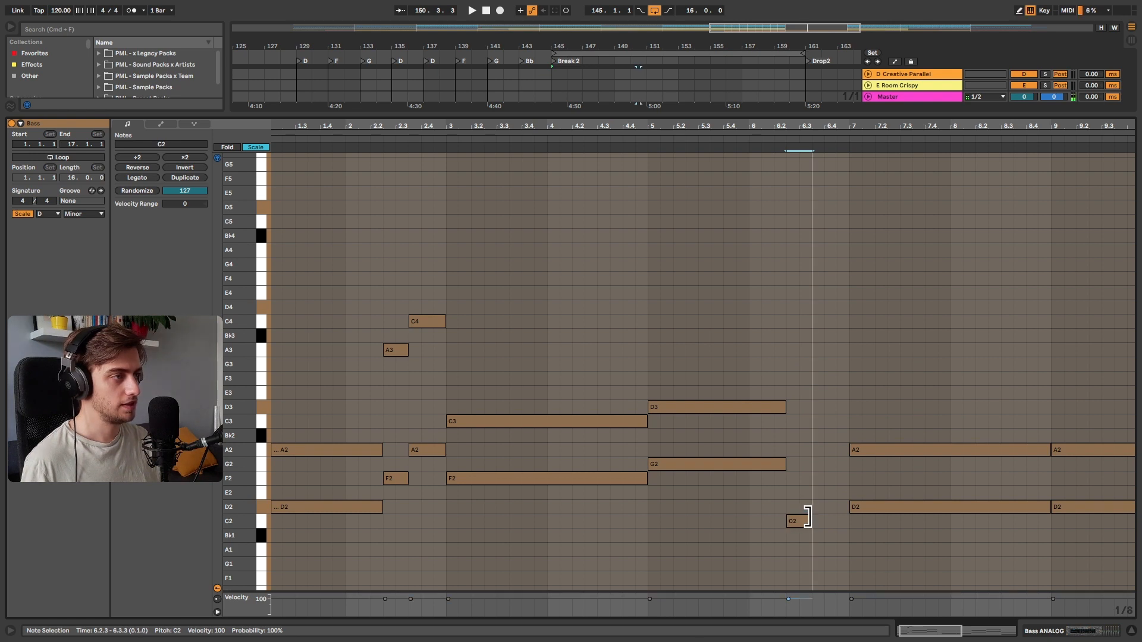
key(super+d)
key(Down)
key(Down)
key(shift+Right)
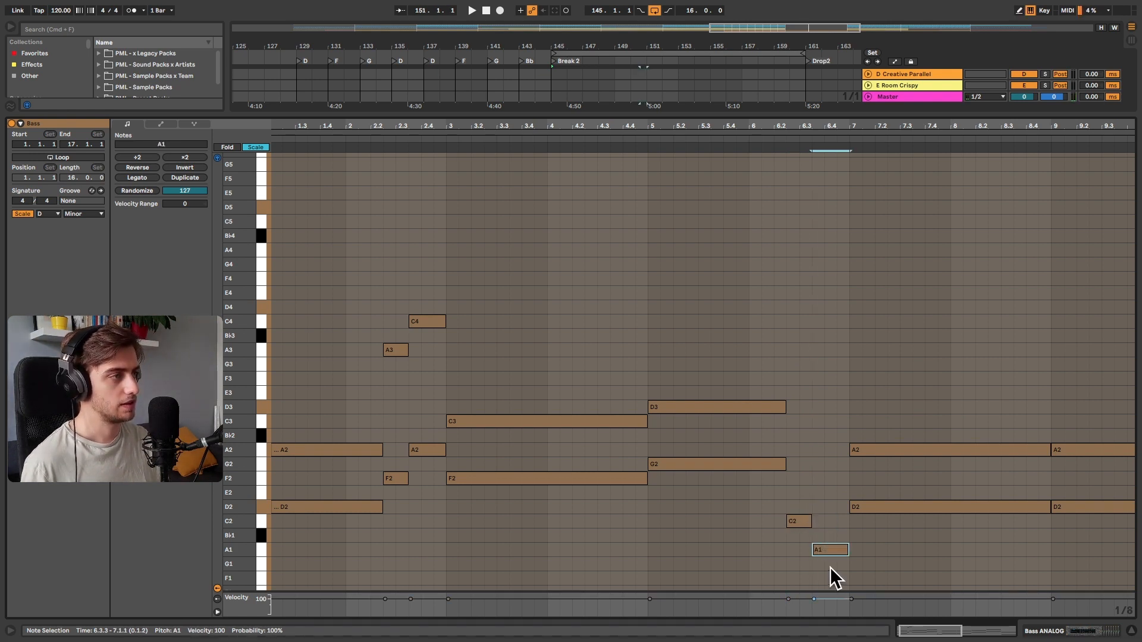
- Copy the short C2 and A1 notes up to E3 and C3 and play the clip from its start
drag(830, 567, 795, 487)
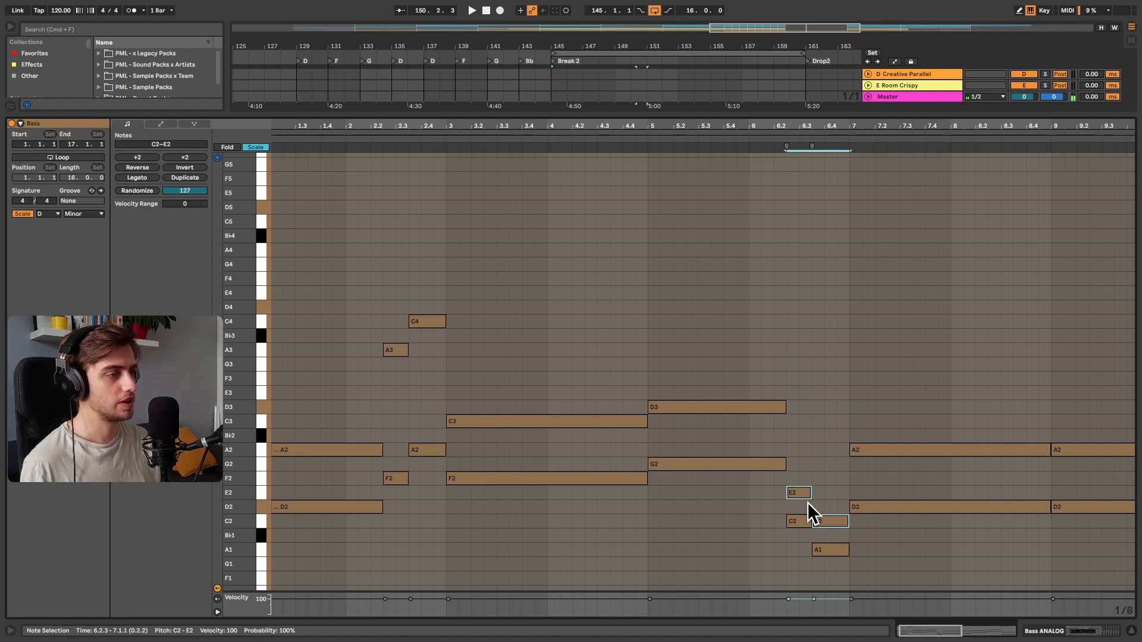
key(shift+Up)
key(space)
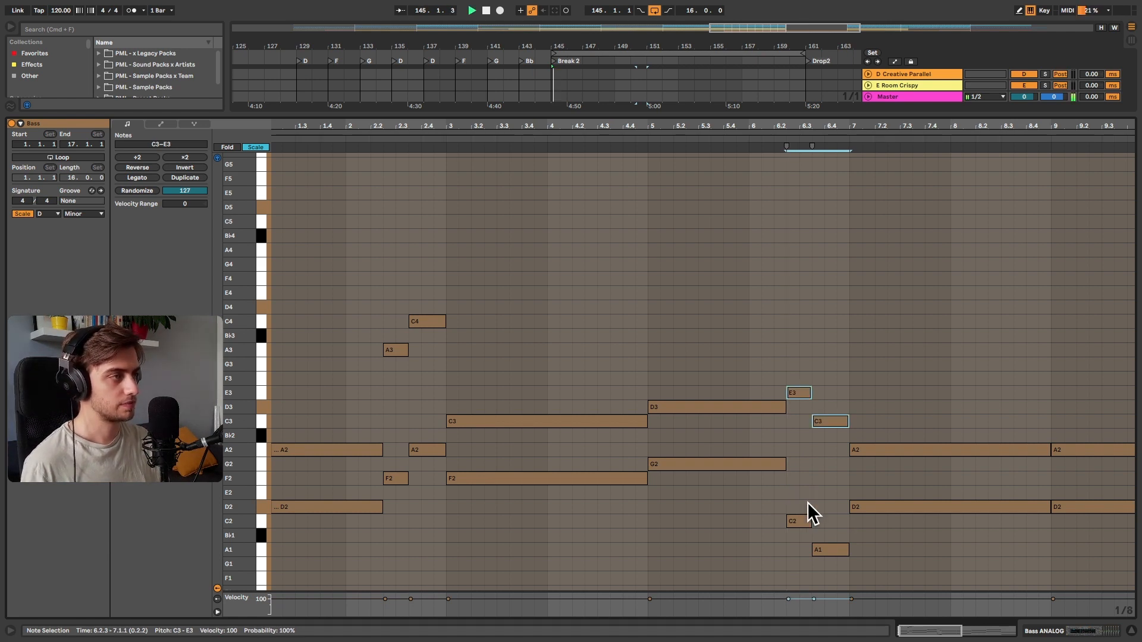
- Turn off note preview, copy the notes of bars 1 and 2 over the chord at bar 9, and stop playback
drag(722, 123, 530, 121)
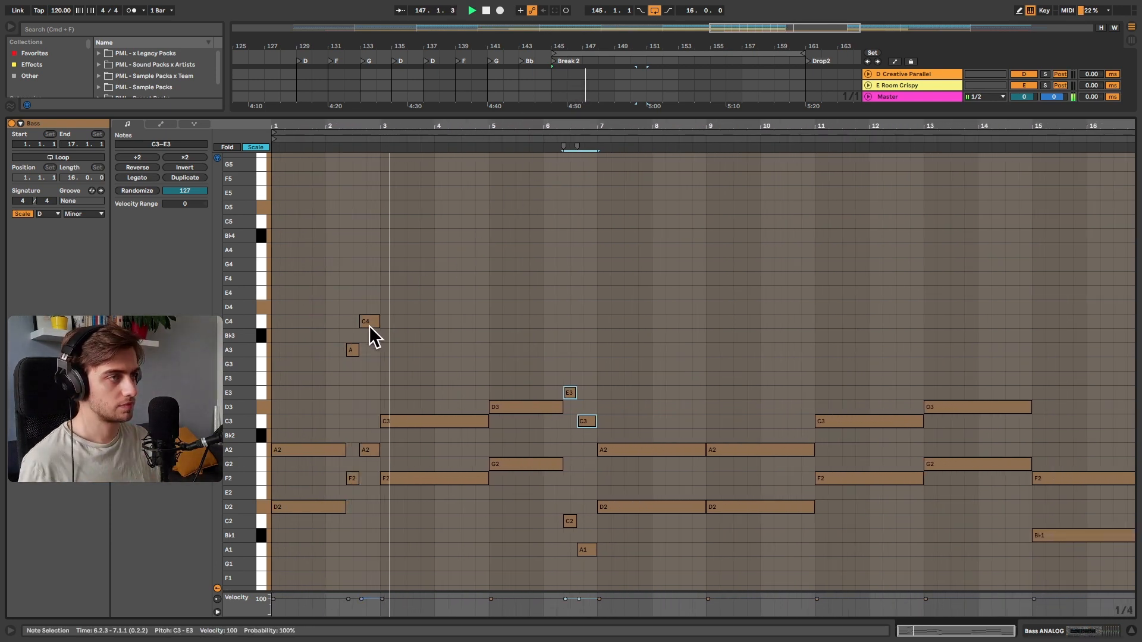
click(217, 158)
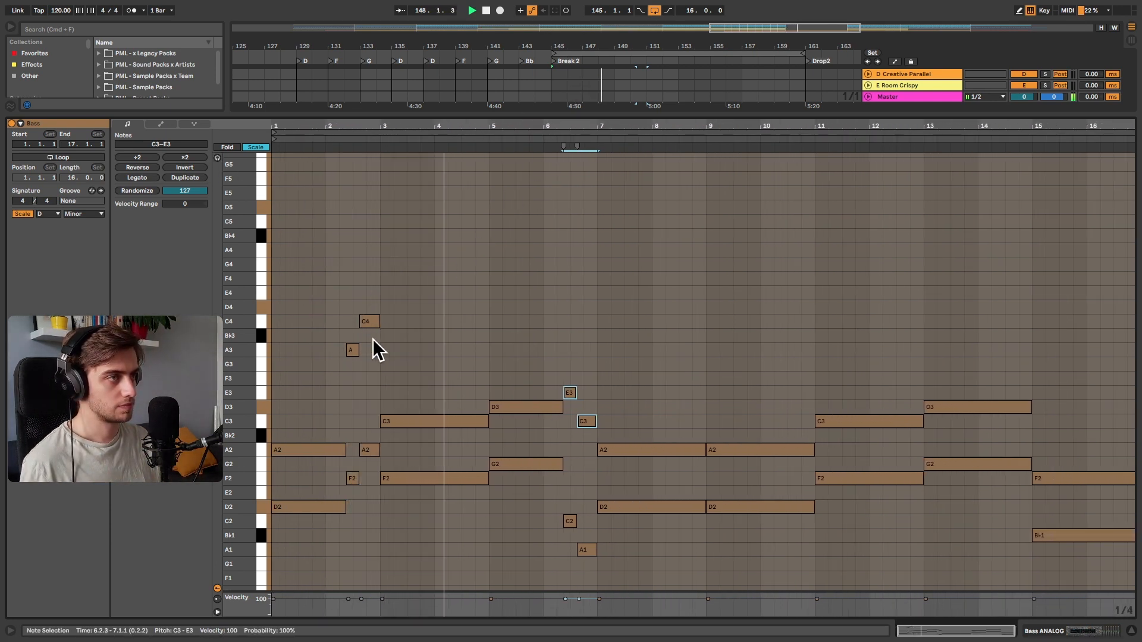
drag(318, 291, 370, 542)
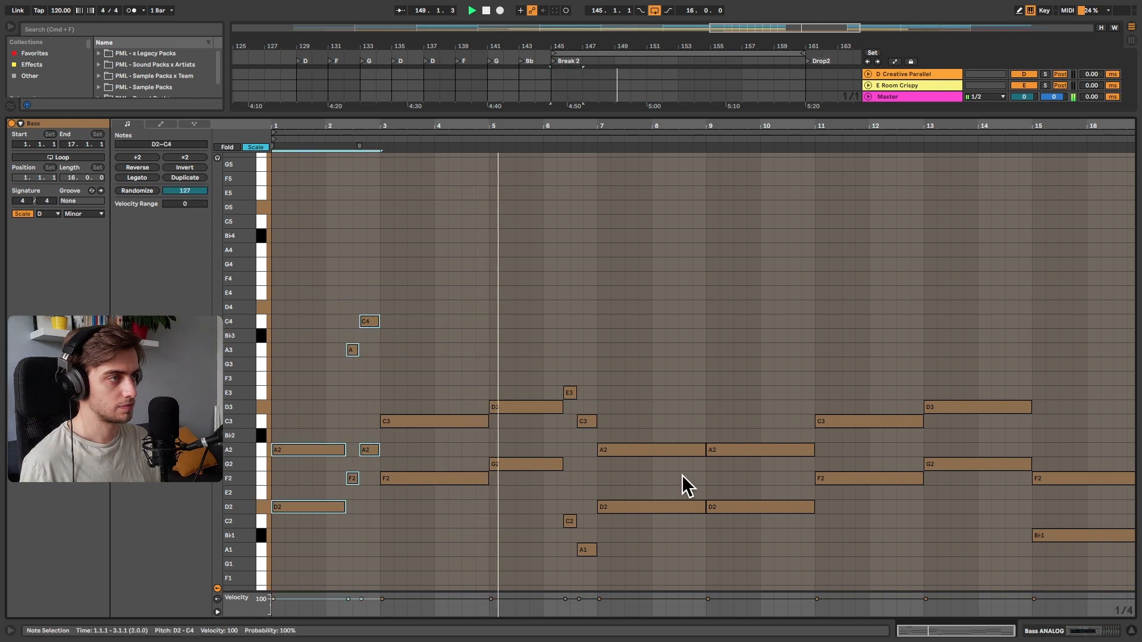
click(713, 450)
key(super+v)
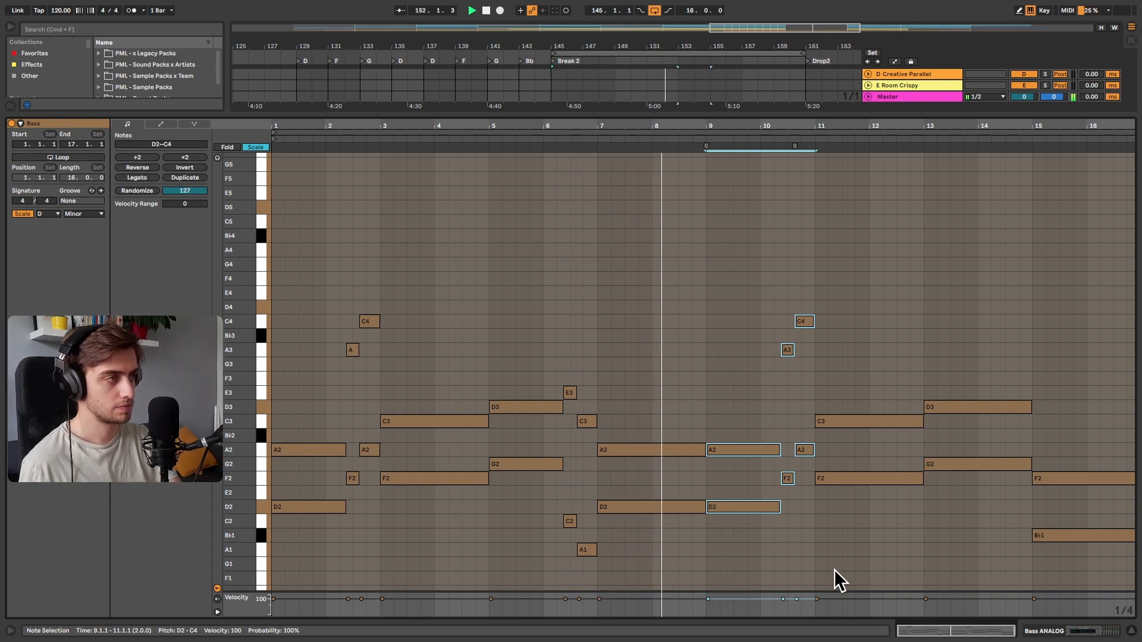
key(space)
- Copy the notes of bars 5 and 6, with their short passing notes, over the chord at bar 13
drag(514, 364, 586, 549)
click(957, 408)
key(super+v)
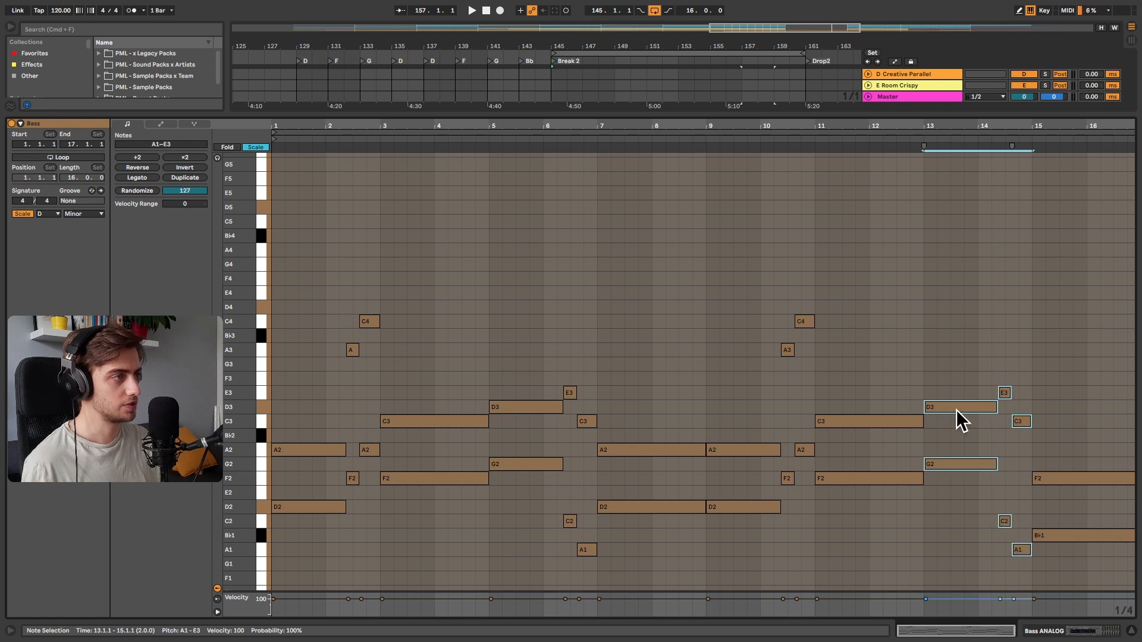
- Raise the F2 note at bar 15 one octave to F3 and stop playback
click(1069, 476)
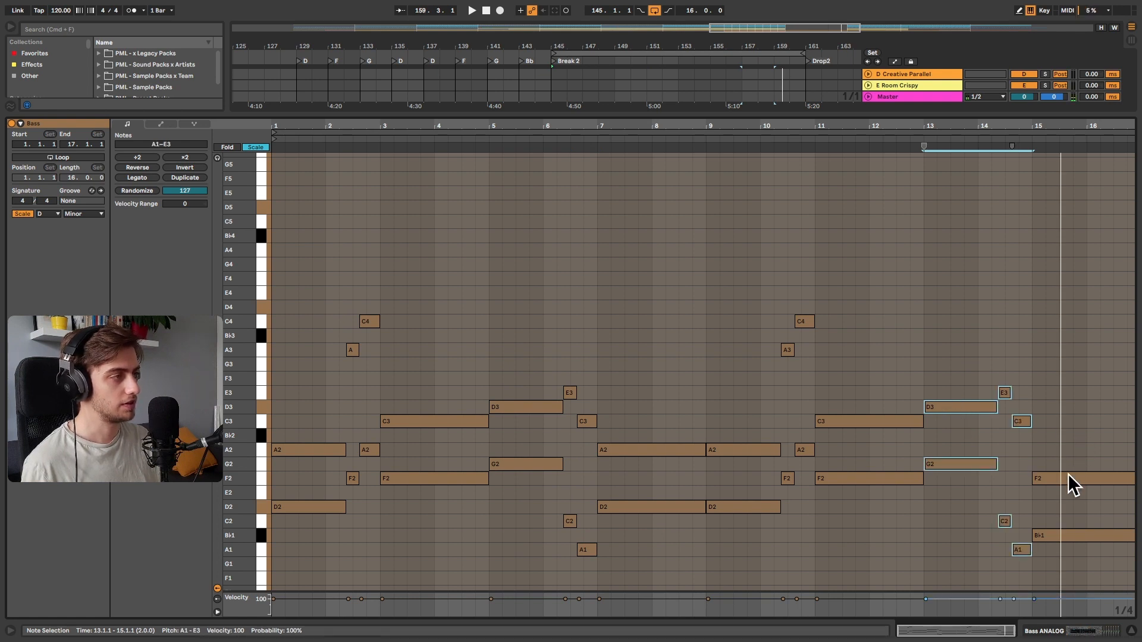
key(shift+Up)
click(920, 140)
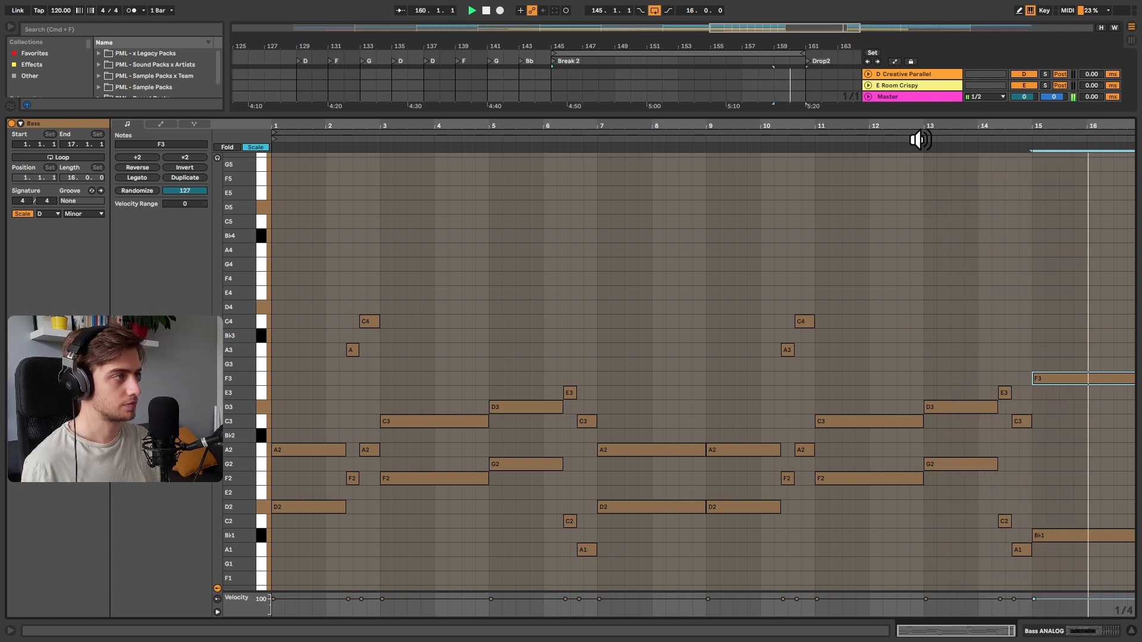
key(space)
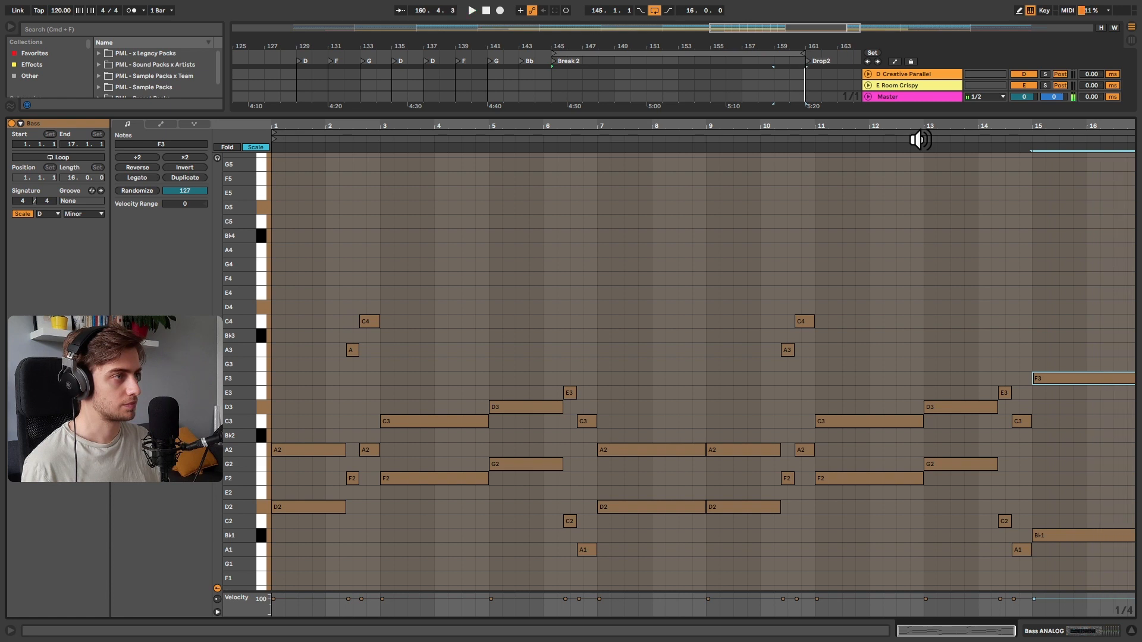
- Select both clips on the Bass ANALOG track and inspect the Analog synth's amp envelope and unison settings
key(shift+Tab)
click(586, 256)
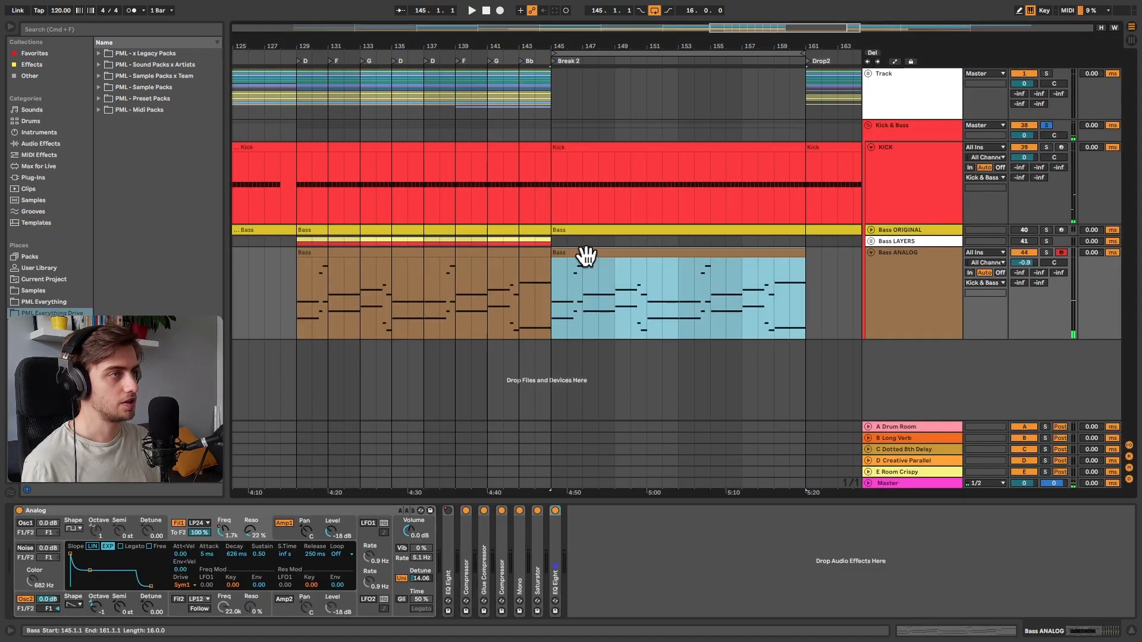
shift+double_click(534, 252)
key(shift+Tab)
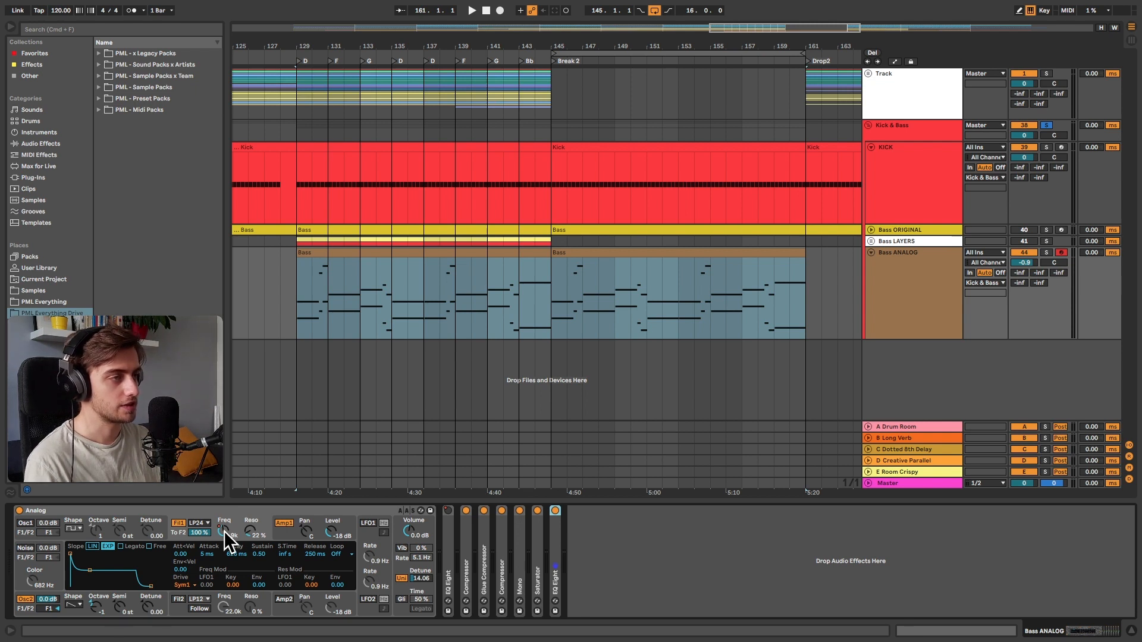
click(276, 534)
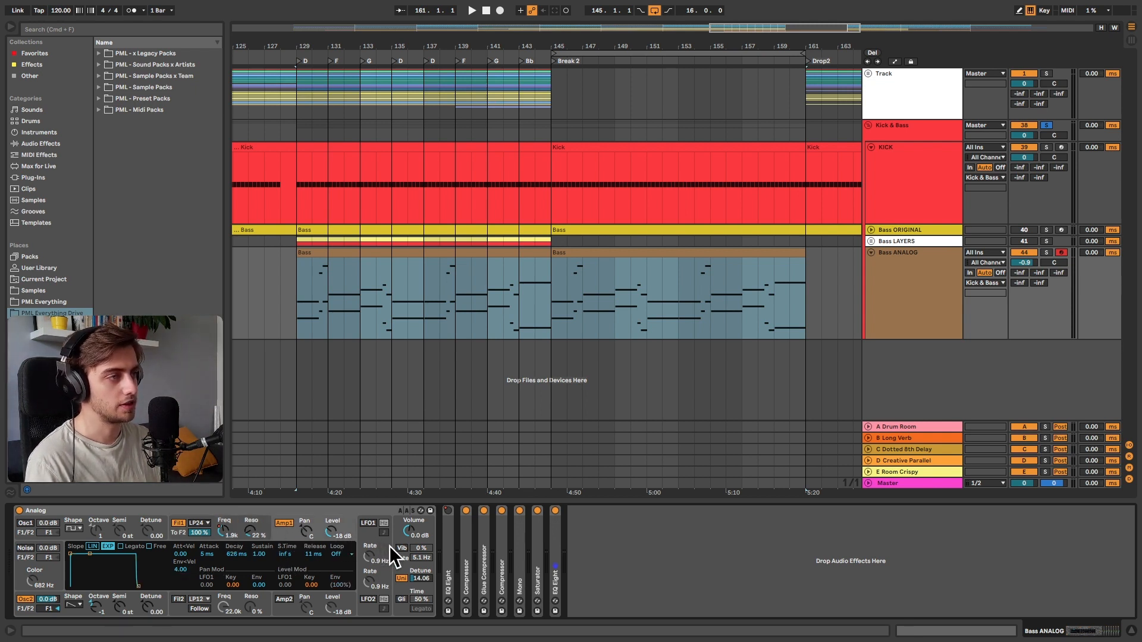
click(398, 566)
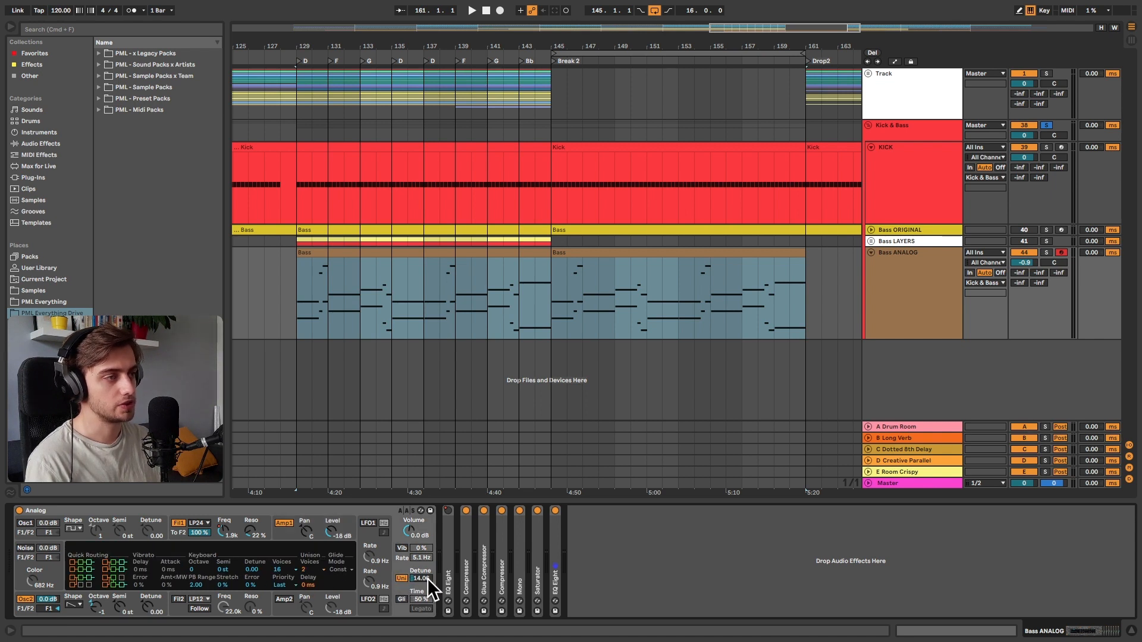
- Unfold the first Compressor, the Saturator and the last EQ Eight to inspect their settings, and fold them again
double_click(468, 551)
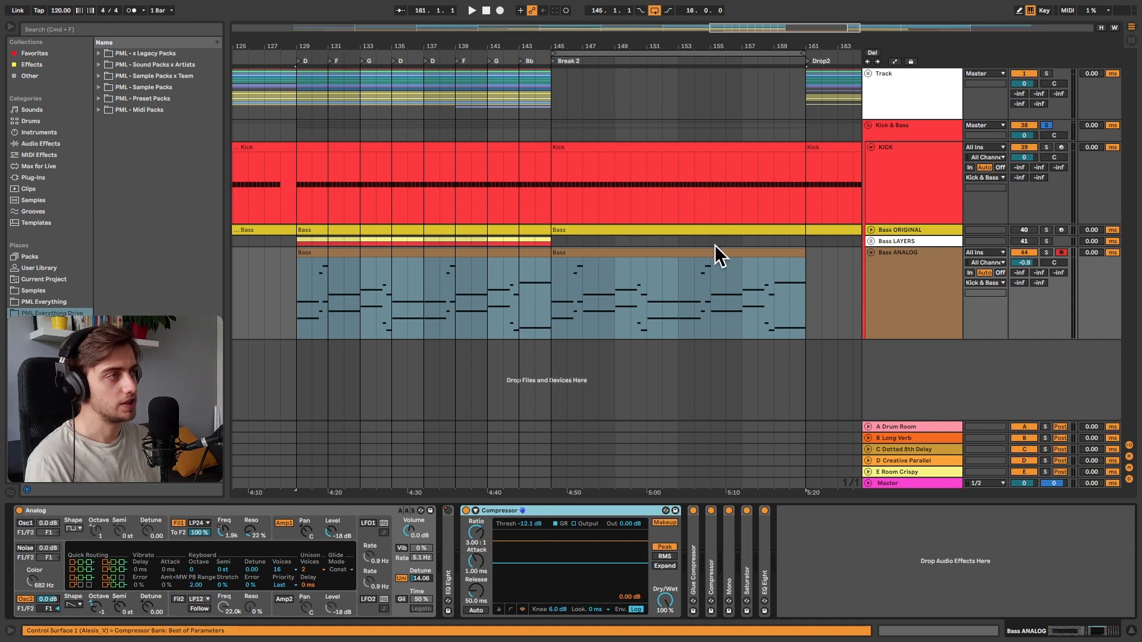
double_click(591, 512)
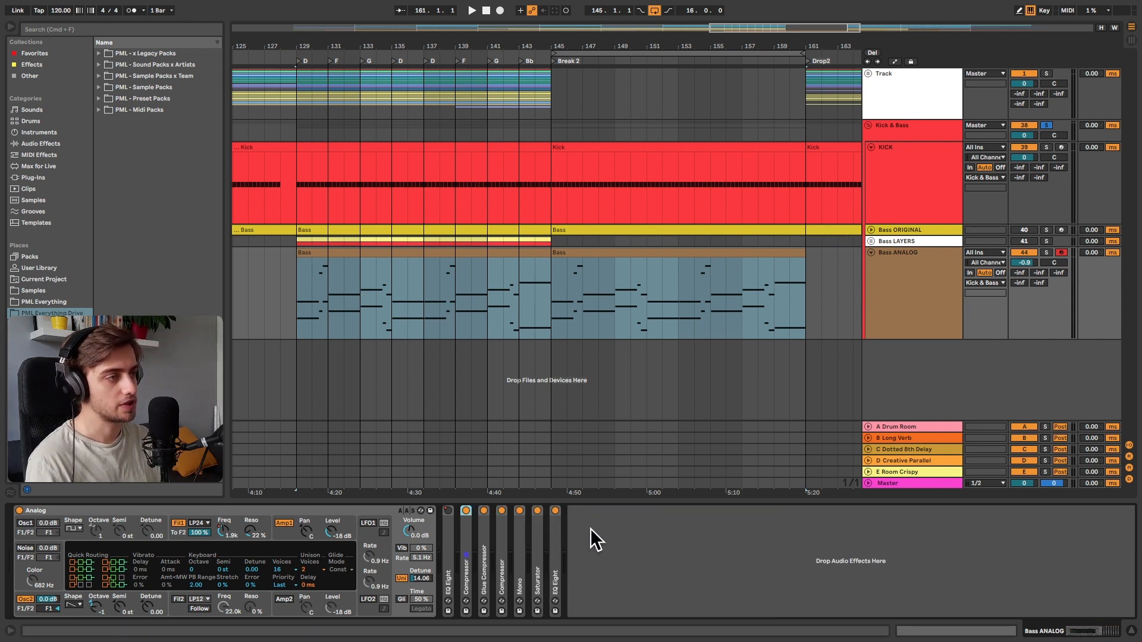
double_click(534, 543)
double_click(759, 544)
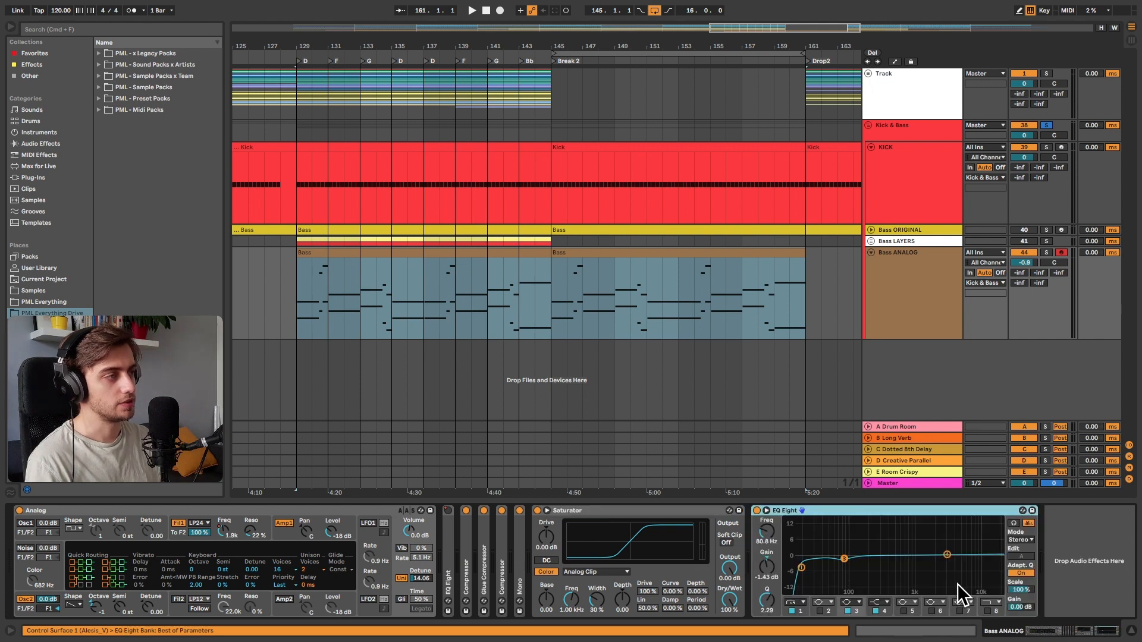
double_click(703, 510)
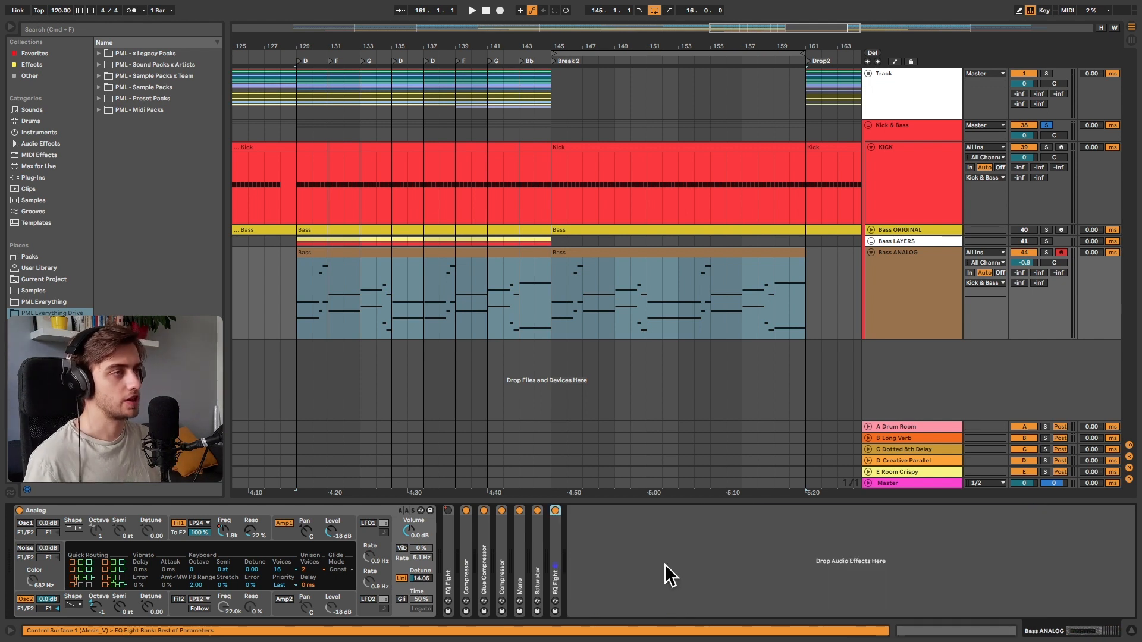
- Move the rebuilt Bass ANALOG clip from bar 145 over the existing clip at bar 129
click(302, 294)
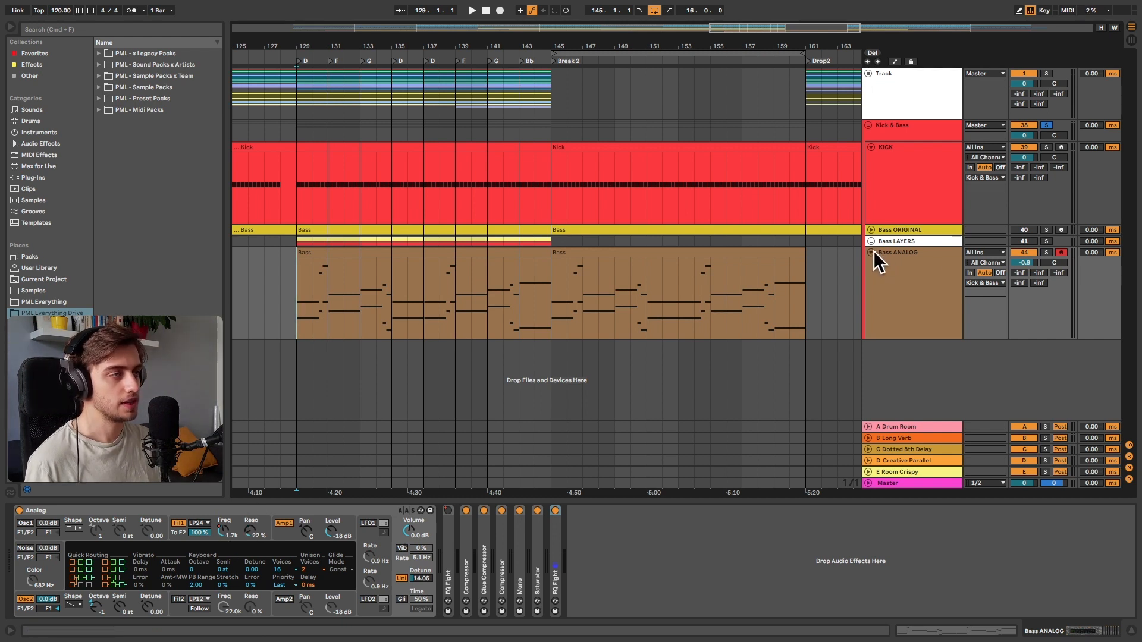
click(760, 252)
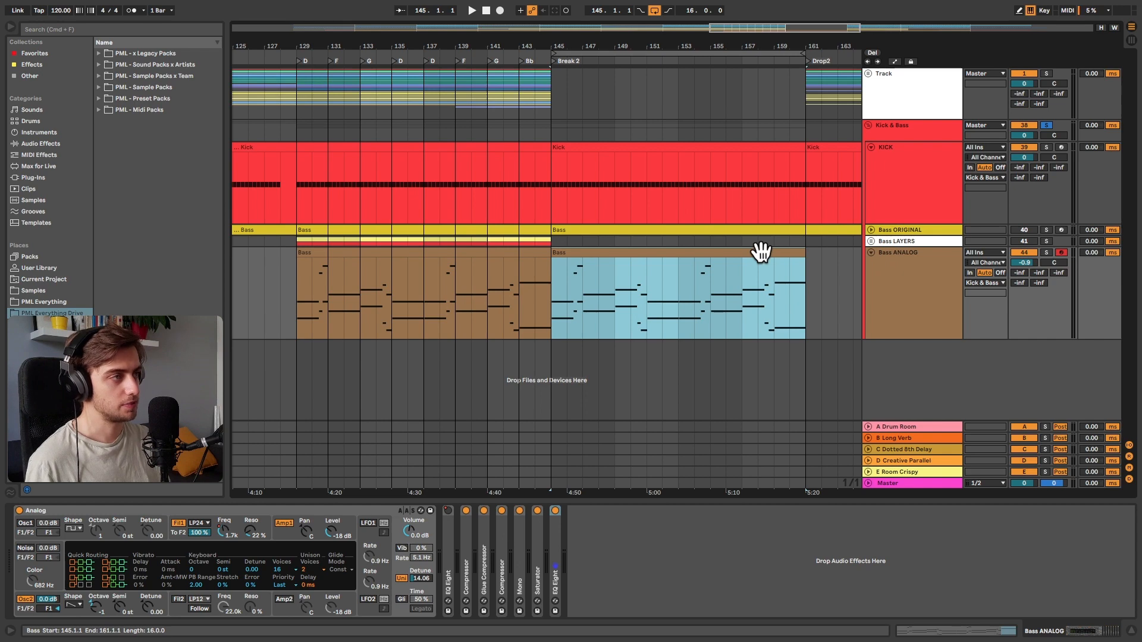
drag(741, 247, 497, 255)
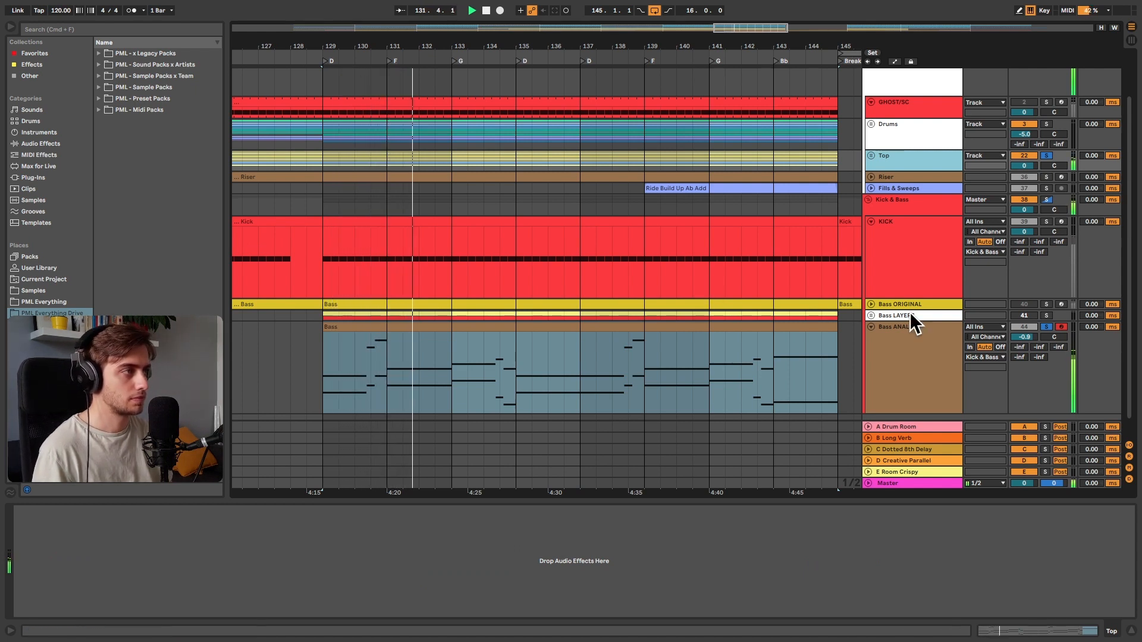
- Unsolo the Top group and play from bar 137 with Bass ORIGINAL active in place of Bass ANALOG
click(1047, 155)
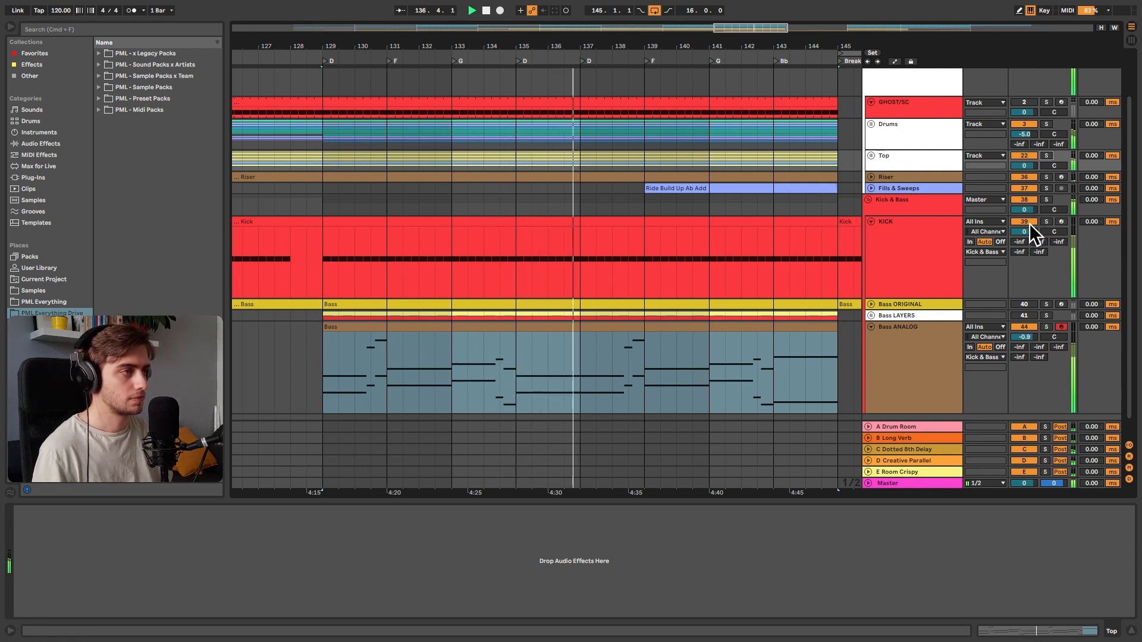
key(space)
click(577, 378)
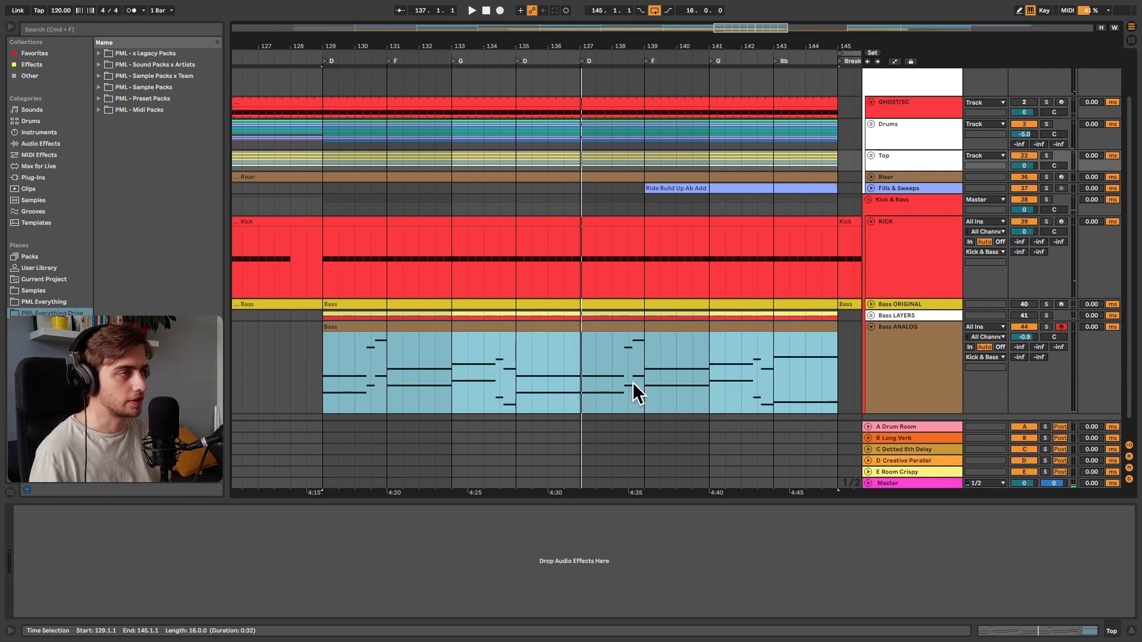
click(579, 377)
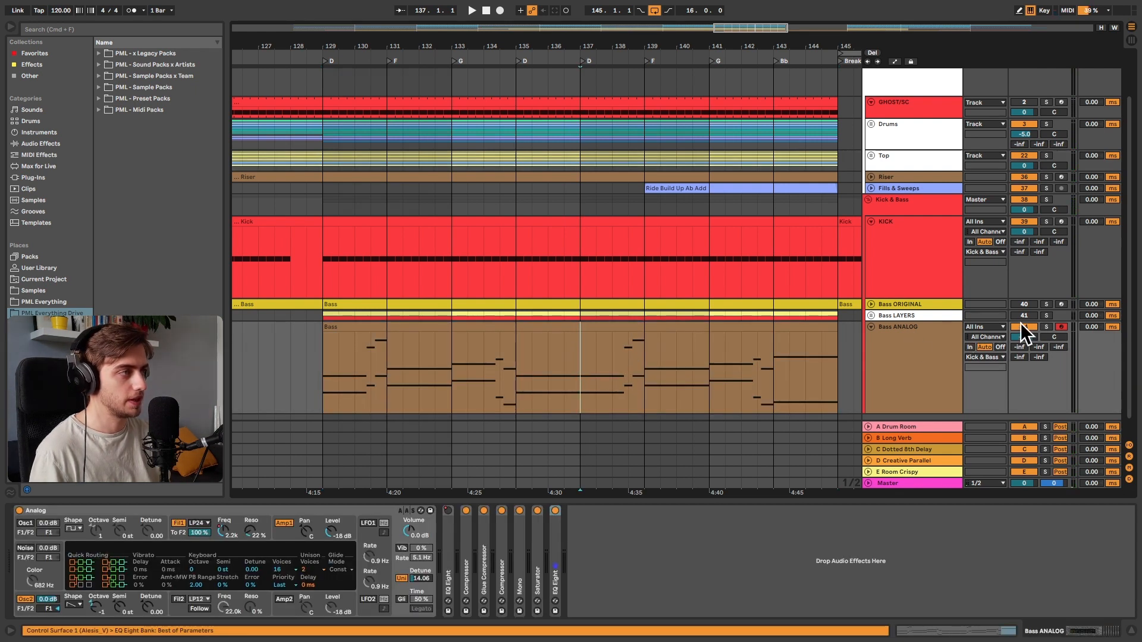
key(space)
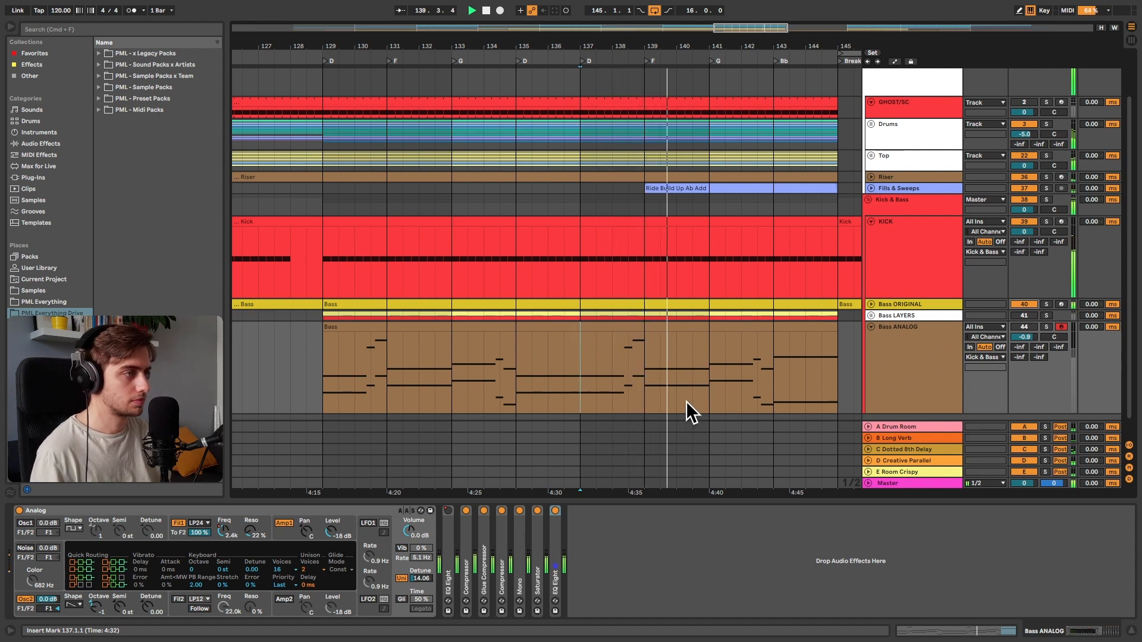
- Unfold the Bass ORIGINAL track to examine its notes during playback, and stop playback
click(899, 303)
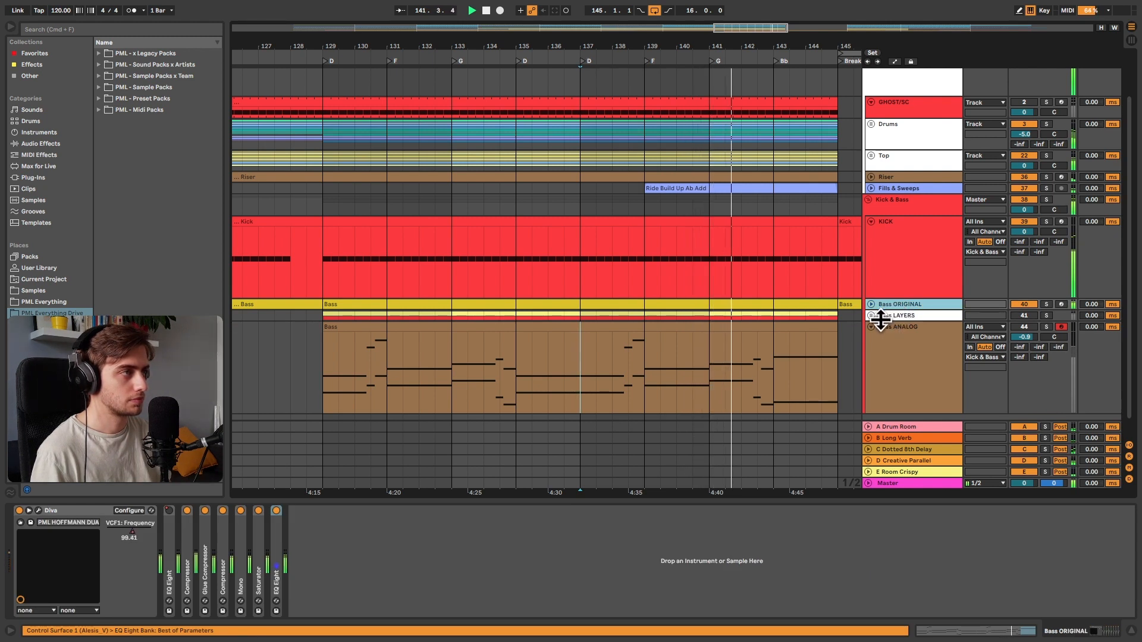
click(871, 304)
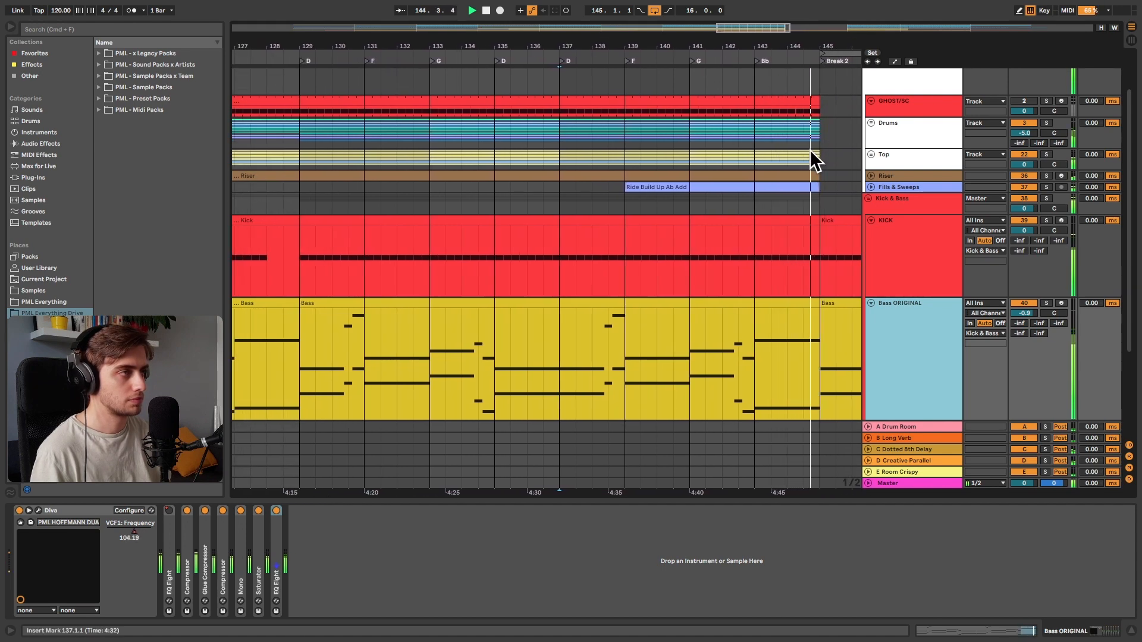
key(space)
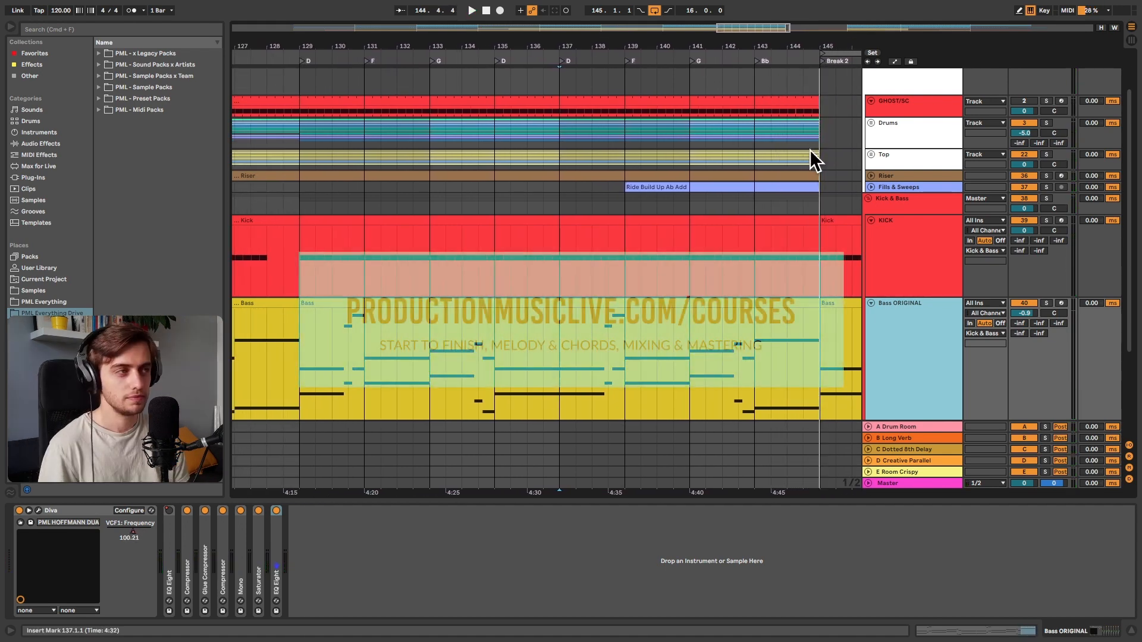